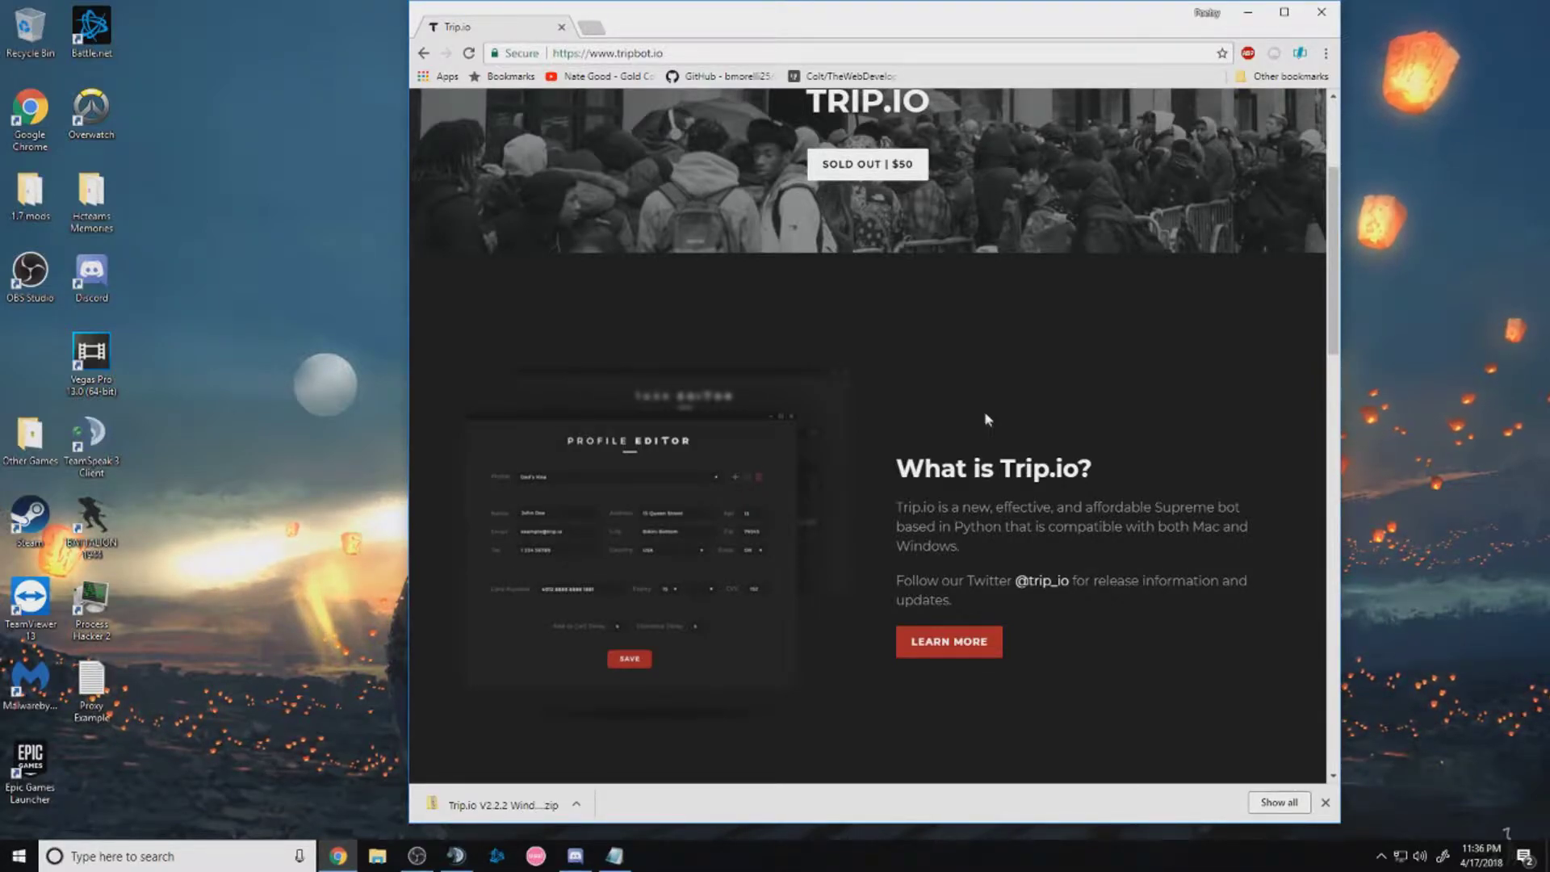
# Save the downloaded Trip.io V2.2.2 Windows zip onto the desktop from Chrome's download bar
pyautogui.moveTo(493, 805); pyautogui.dragTo(208, 428)
# Show the desktop and extract the Trip.io zip with Extract All
pyautogui.press('super+d')
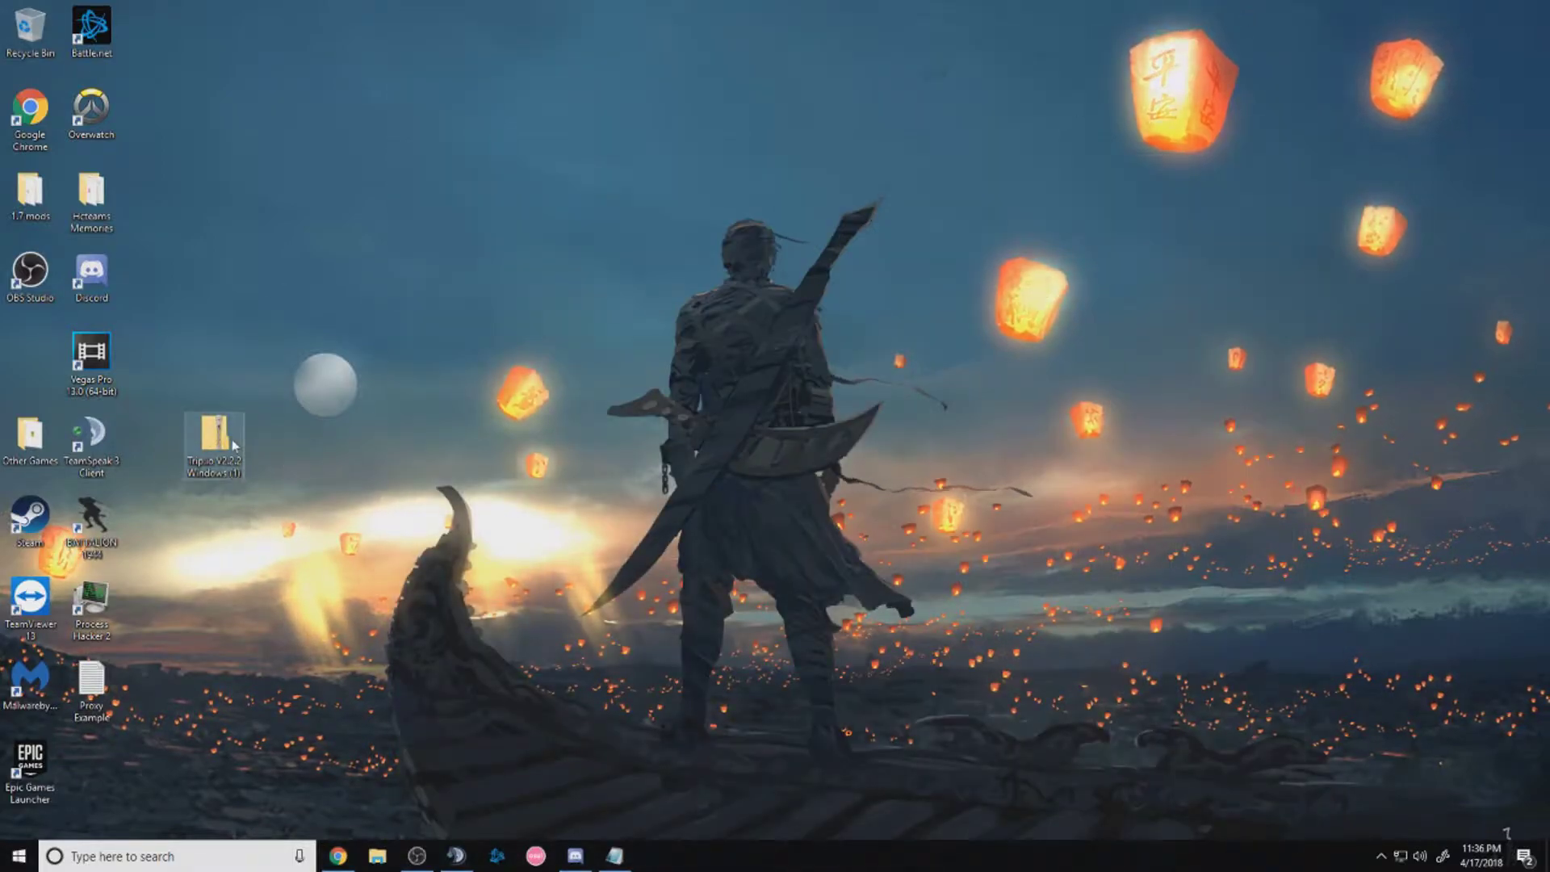
pyautogui.click(228, 438)
pyautogui.rightClick(227, 432)
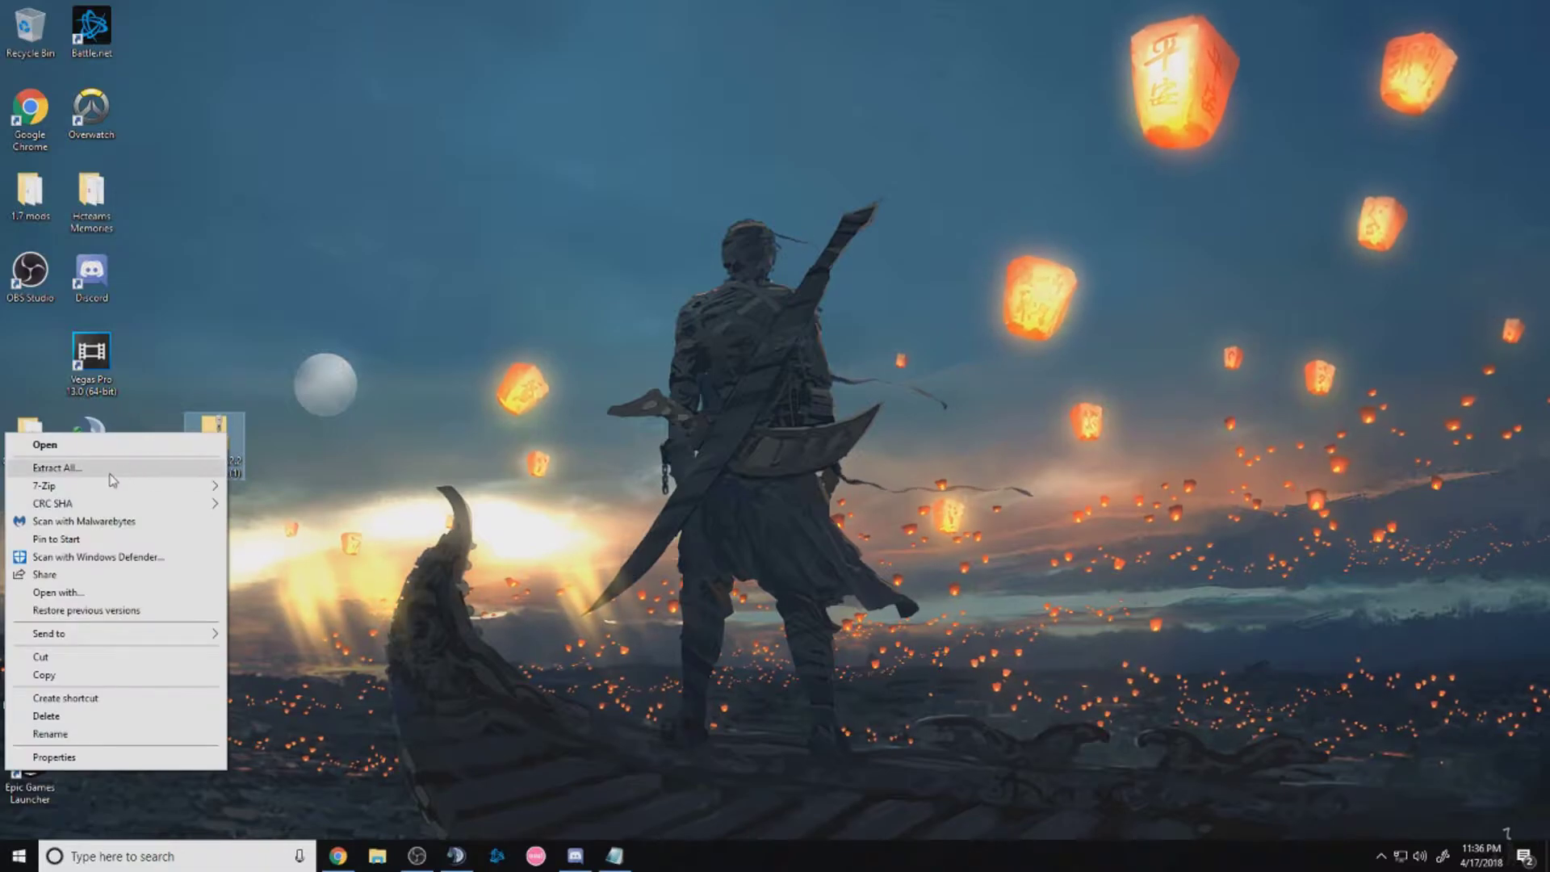
pyautogui.click(97, 469)
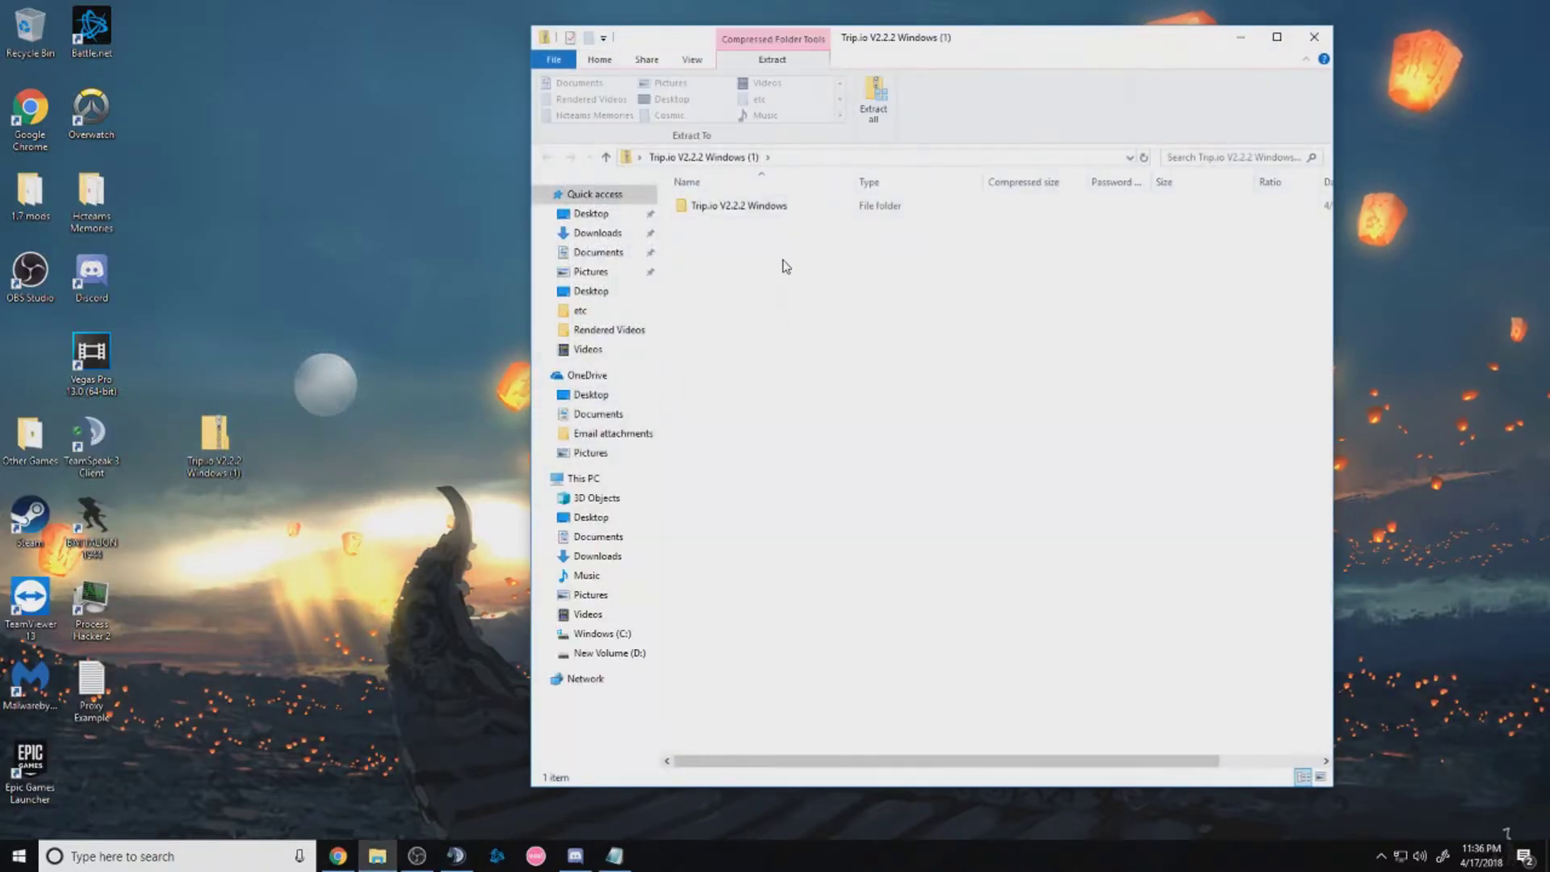
# Copy the inner trip.io folder onto the desktop, closing the zip window and retrying the copy
pyautogui.doubleClick(731, 208)
pyautogui.click(709, 208)
pyautogui.moveTo(709, 211); pyautogui.dragTo(222, 161)
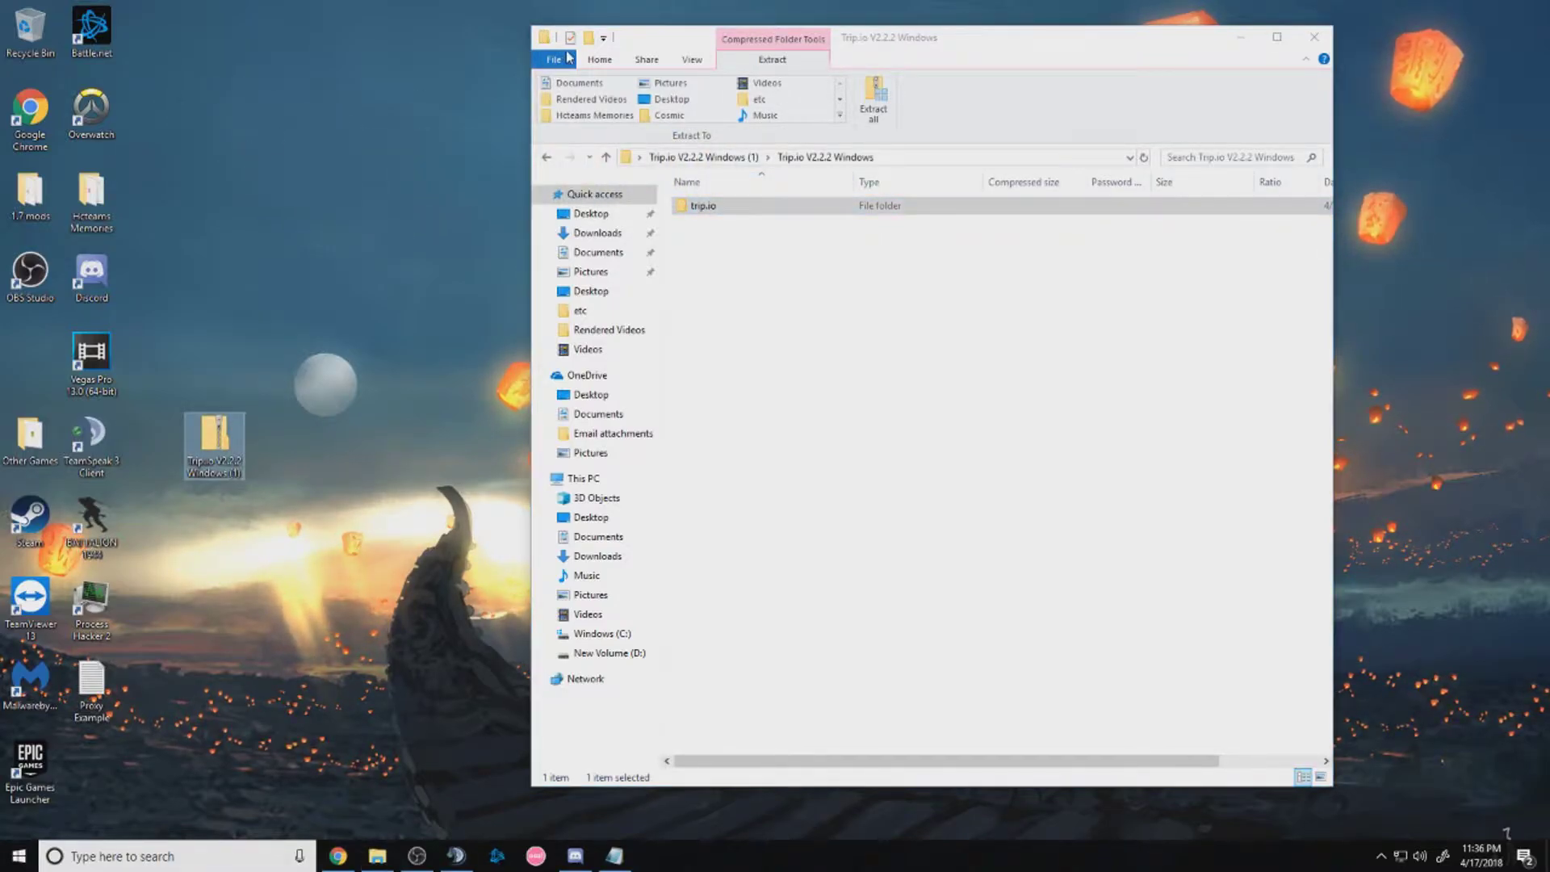
pyautogui.click(1310, 40)
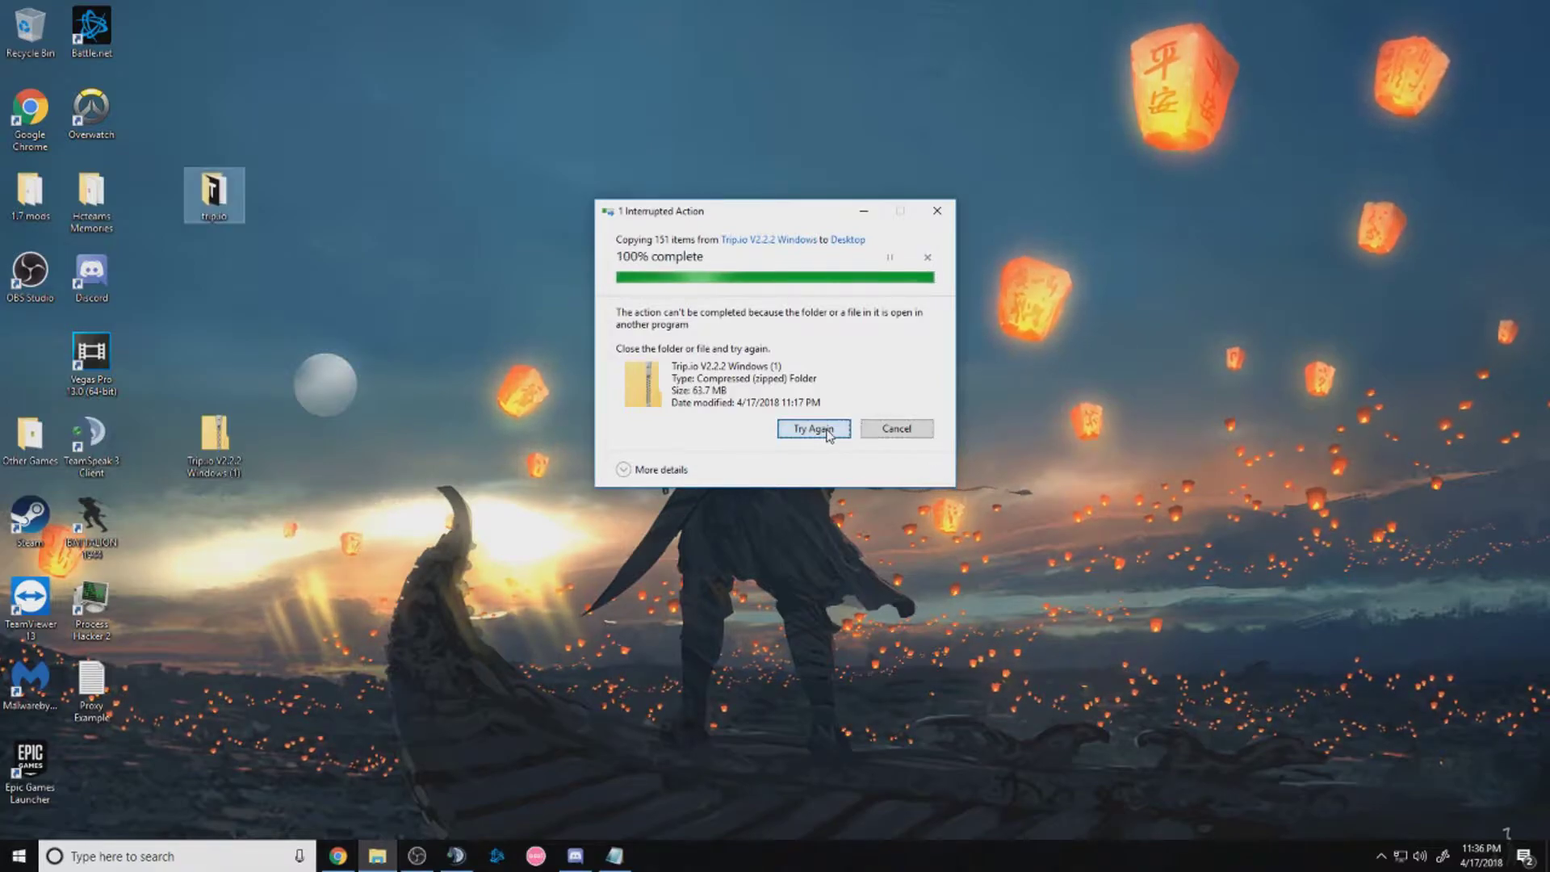
pyautogui.click(828, 434)
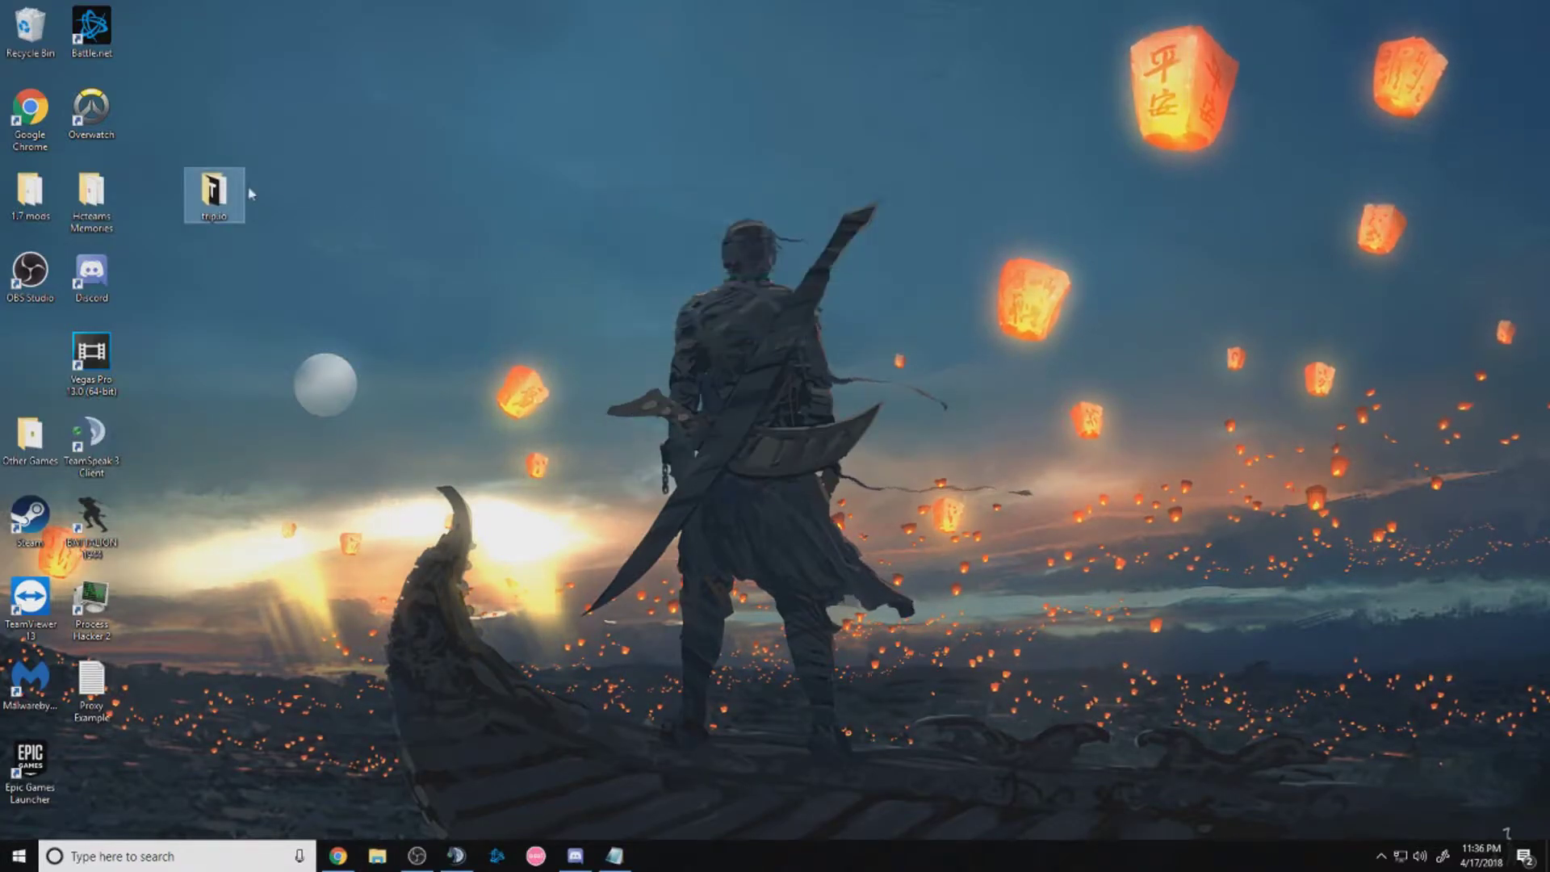
# Move the trip.io folder to the desktop centre and open it to view its 30 files
pyautogui.moveTo(214, 193); pyautogui.dragTo(704, 438)
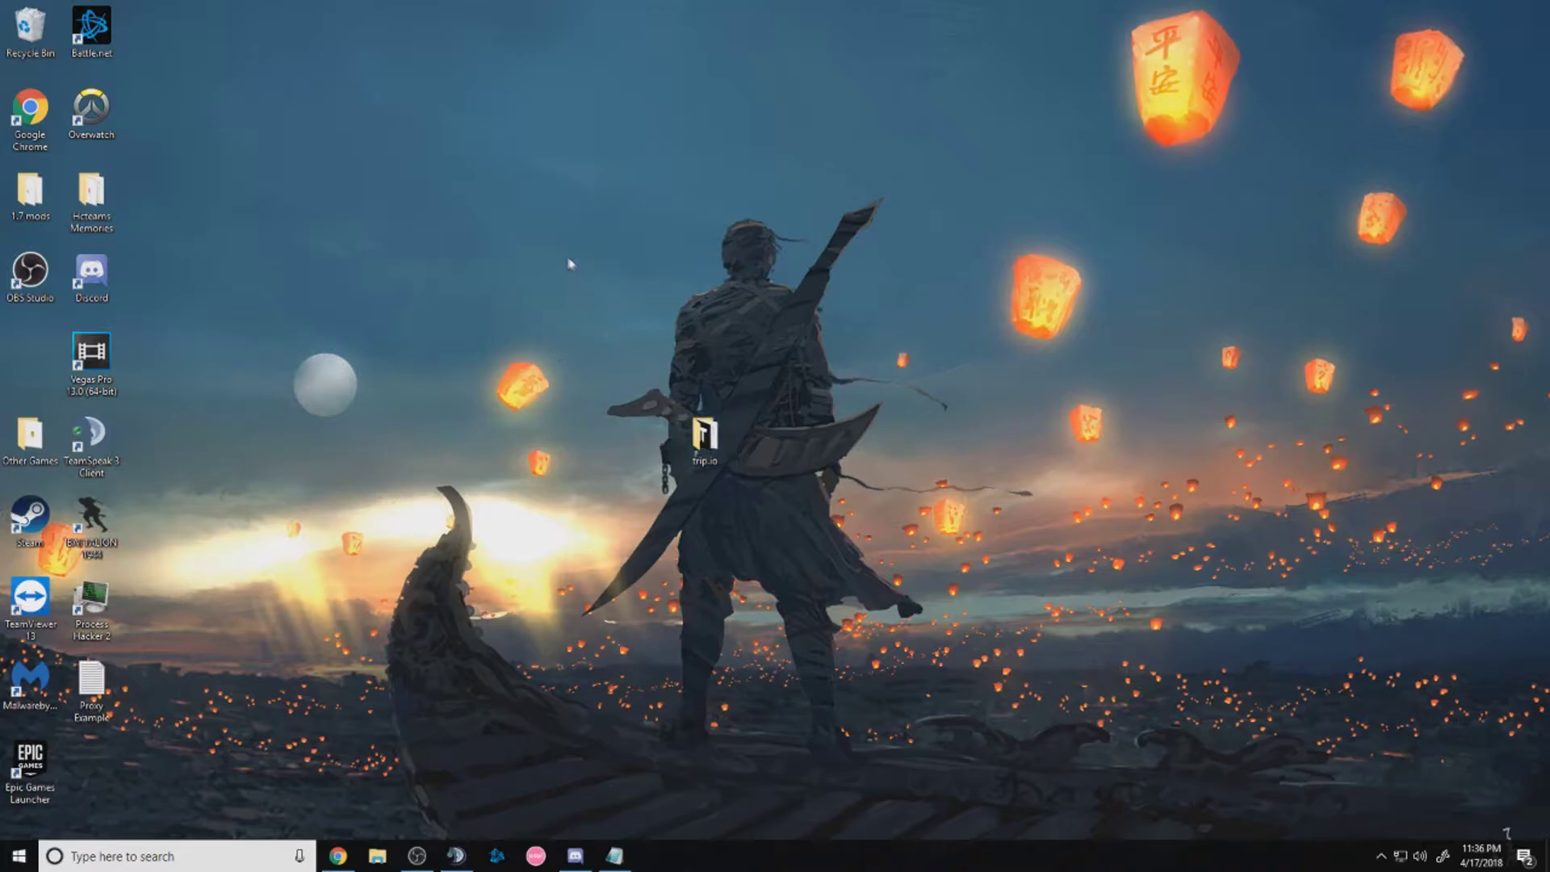
pyautogui.doubleClick(720, 432)
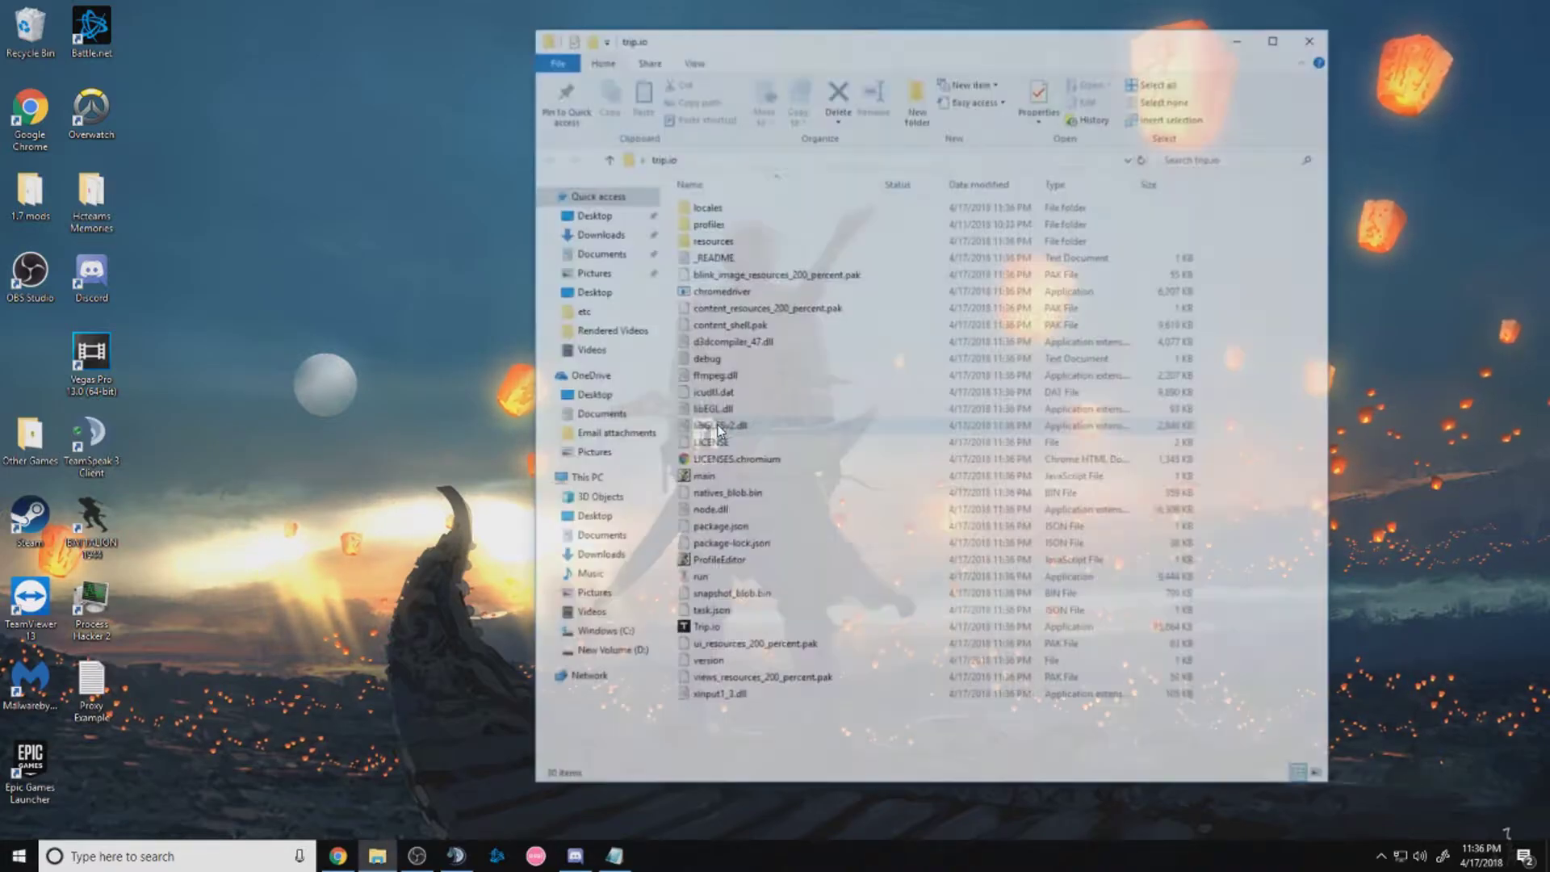
pyautogui.moveTo(1114, 763); pyautogui.dragTo(832, 198)
pyautogui.click(861, 711)
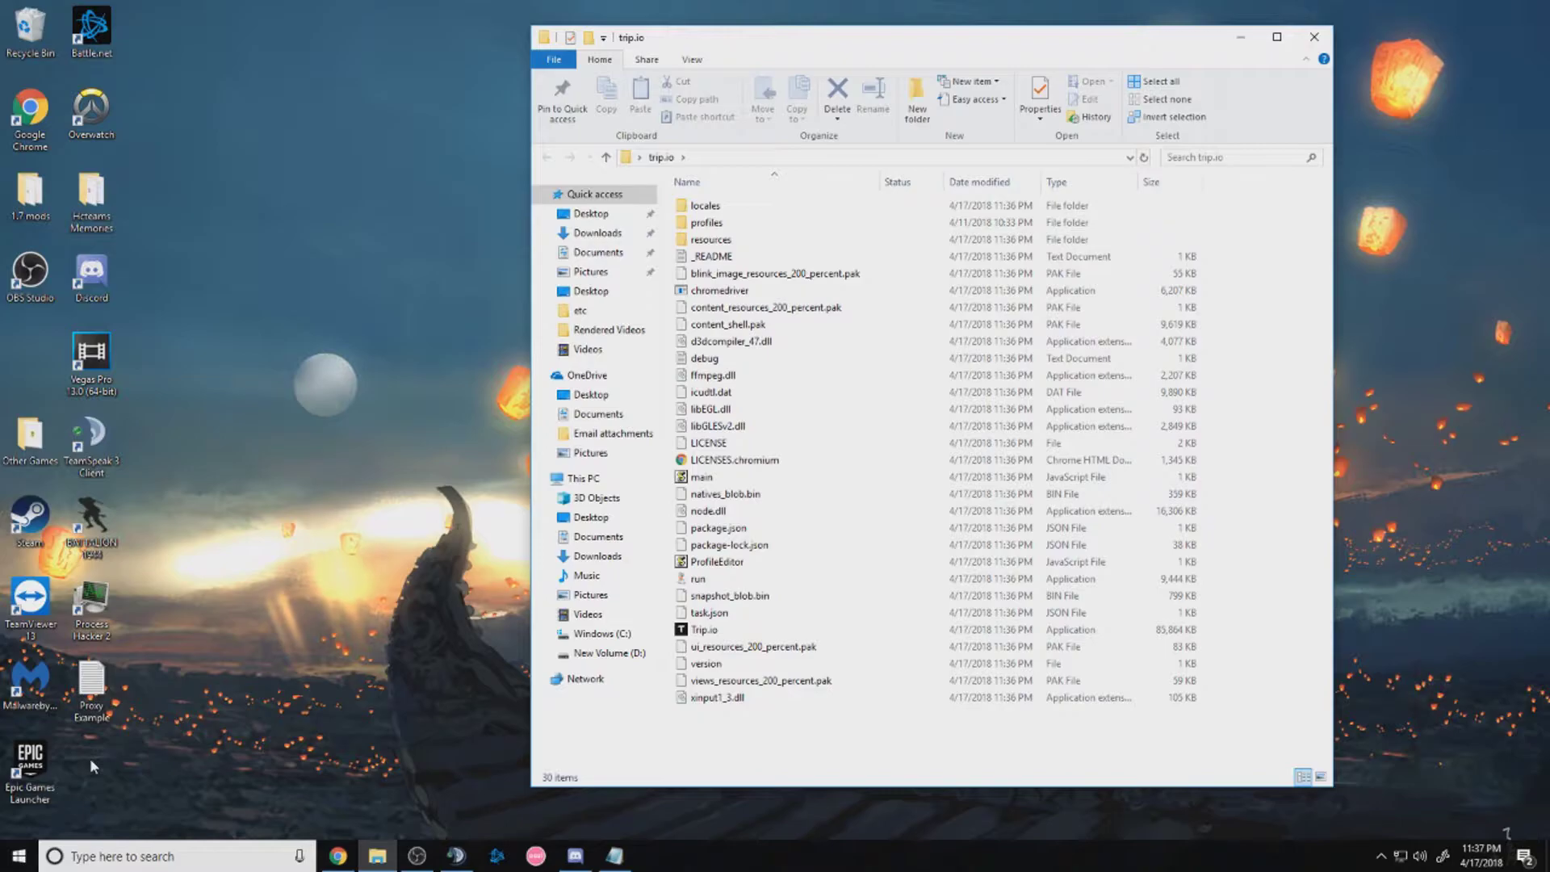
pyautogui.moveTo(837, 759); pyautogui.dragTo(736, 194)
pyautogui.click(892, 761)
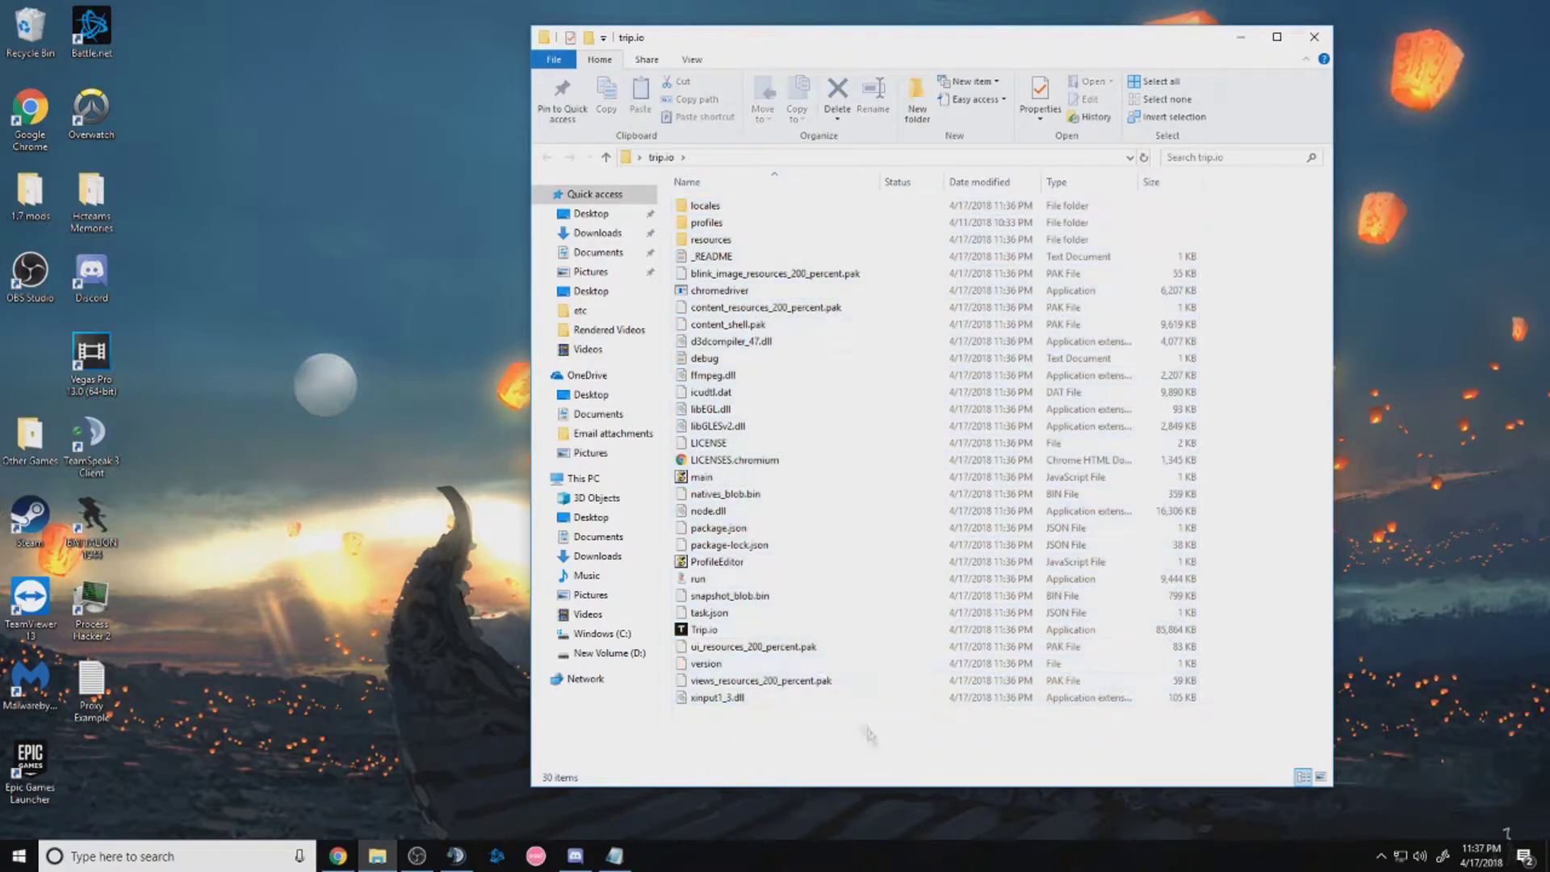
# Launch Trip.io and enter the licence key in the Key field on the Settings page
pyautogui.doubleClick(774, 632)
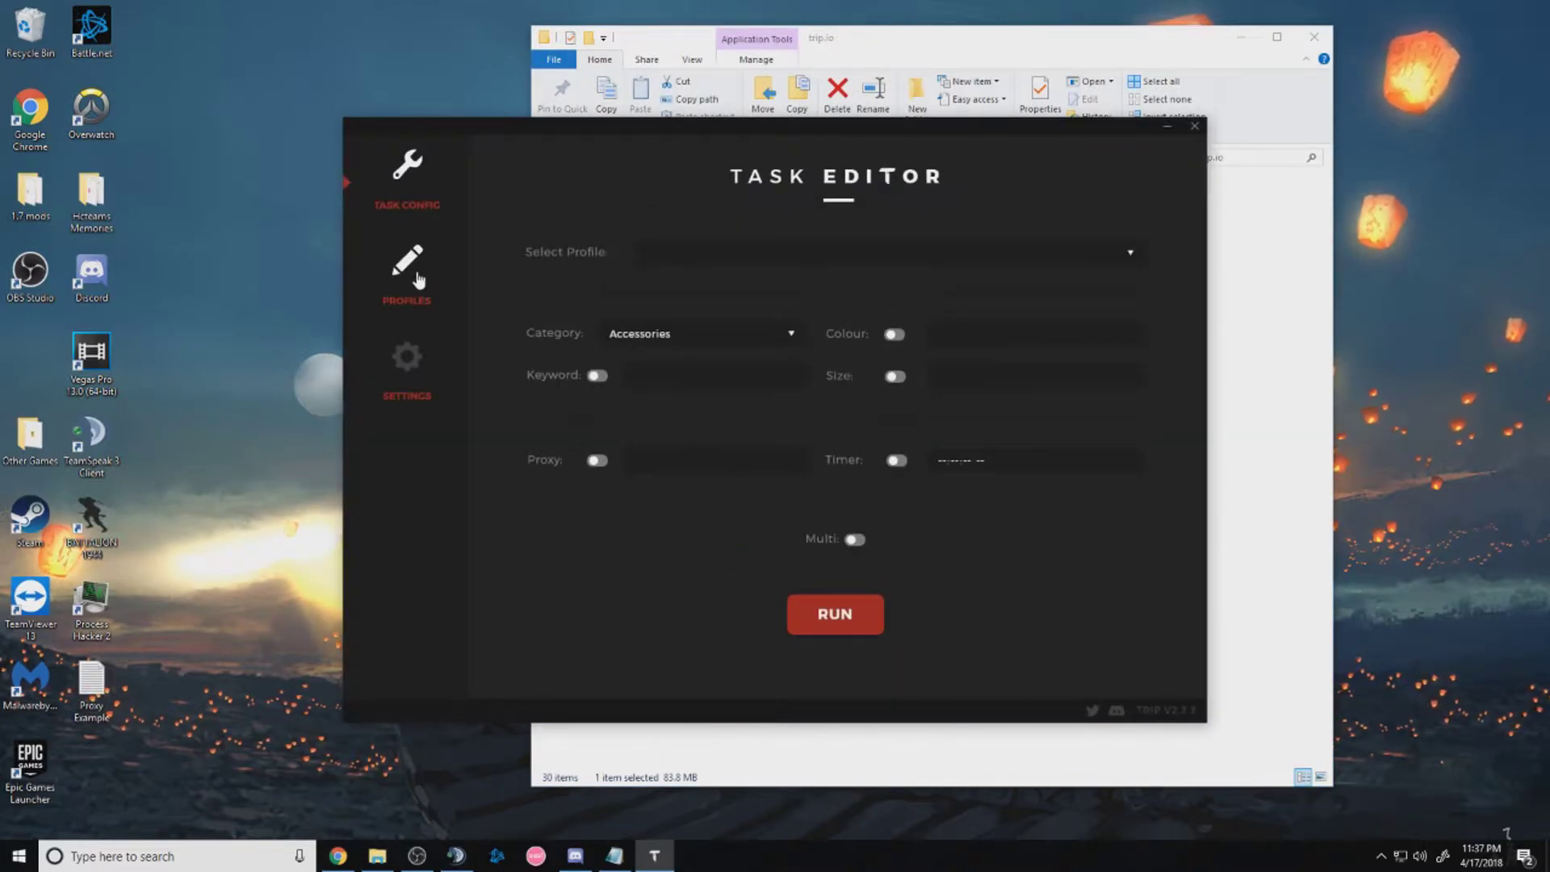
pyautogui.click(410, 358)
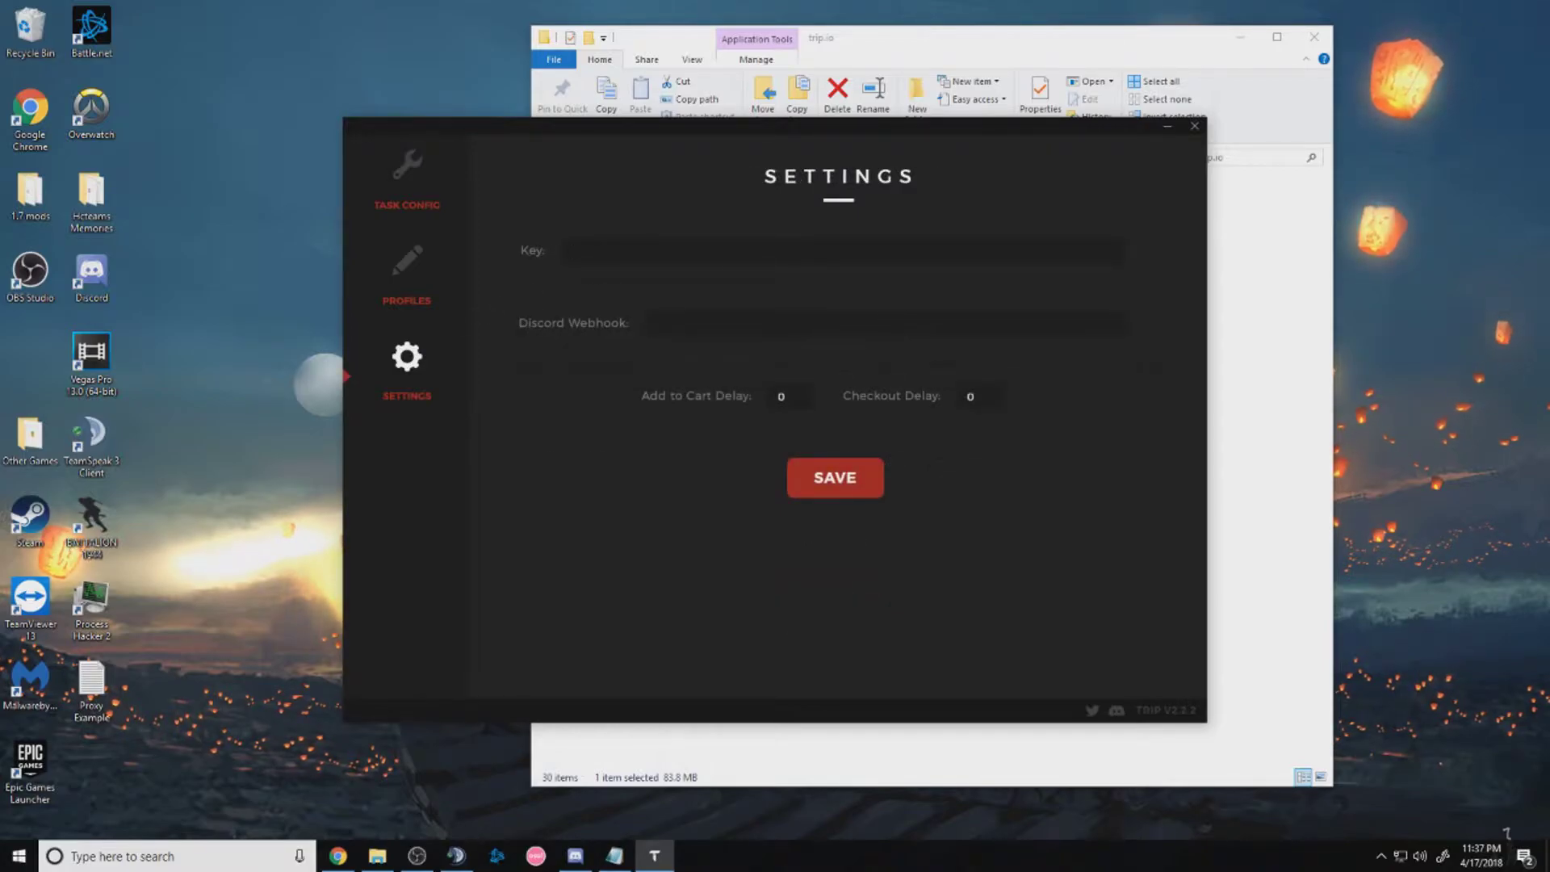
pyautogui.write('eeeeeeeeeeeeeeeeeeeeeeeeeeeeeeeeeeeeee')
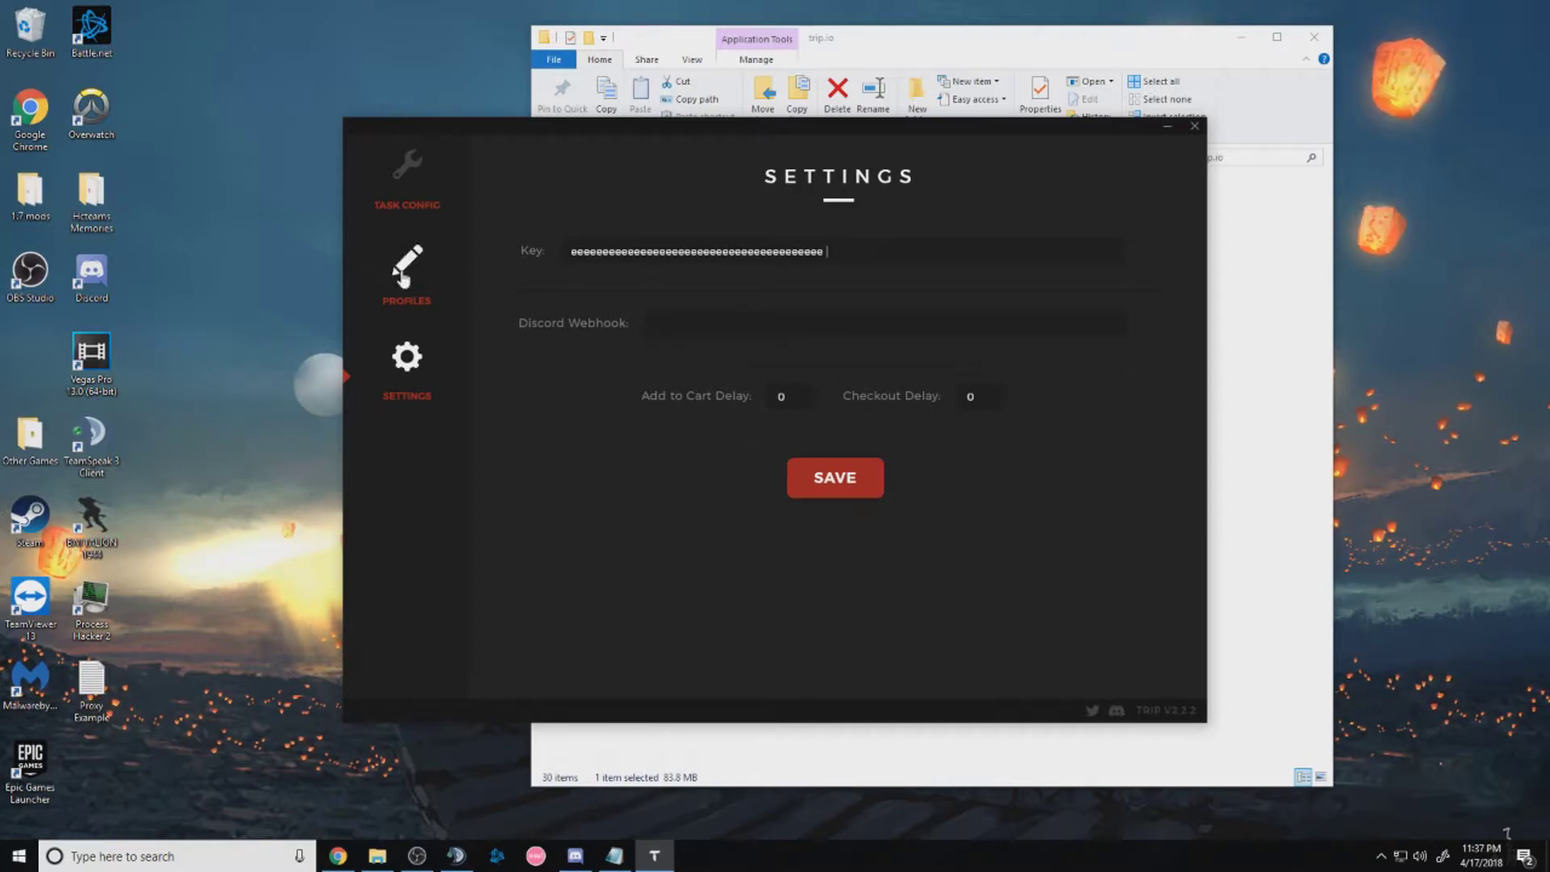
# Create a new checkout profile named Shadow in the Profile Editor
pyautogui.click(406, 260)
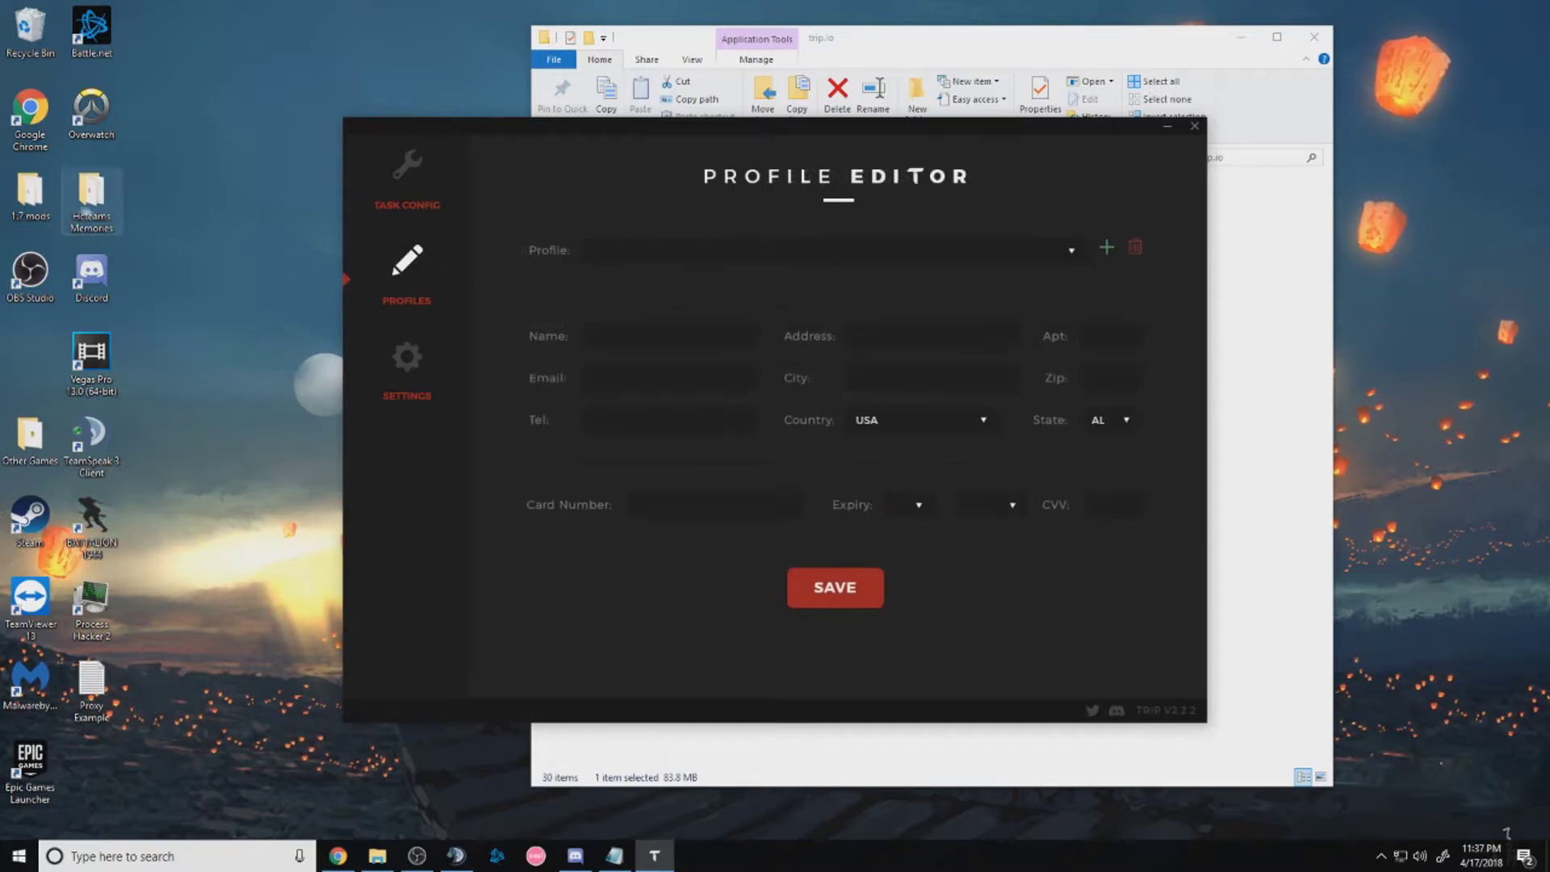
pyautogui.click(1107, 251)
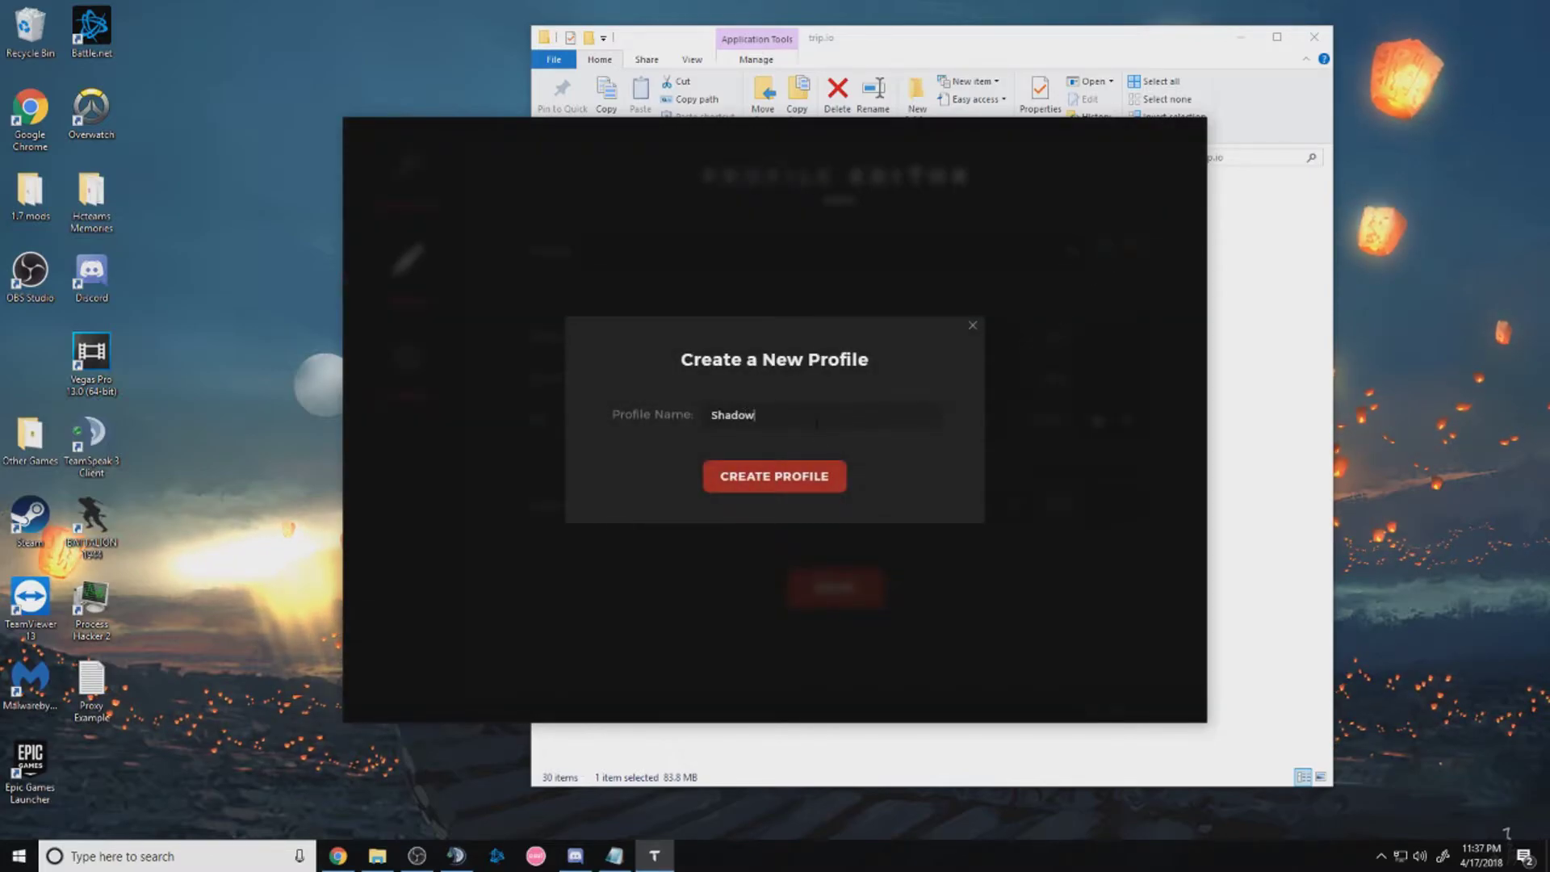
pyautogui.click(768, 477)
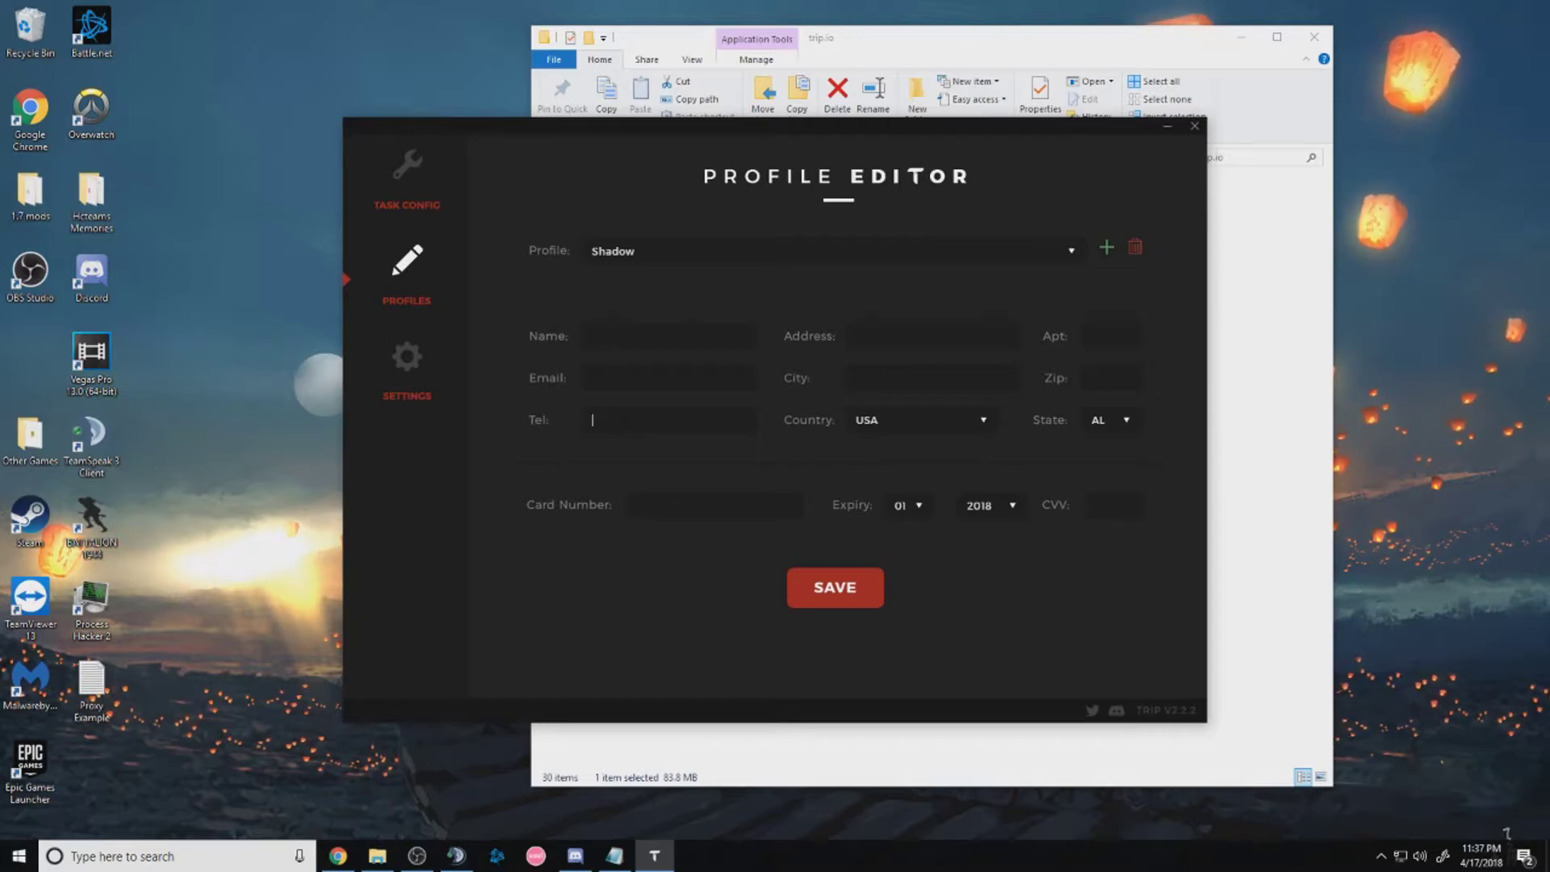
# Fill in the Shadow profile's phone and card numbers, save, and dismiss the missing-fields error
pyautogui.write('222 222')
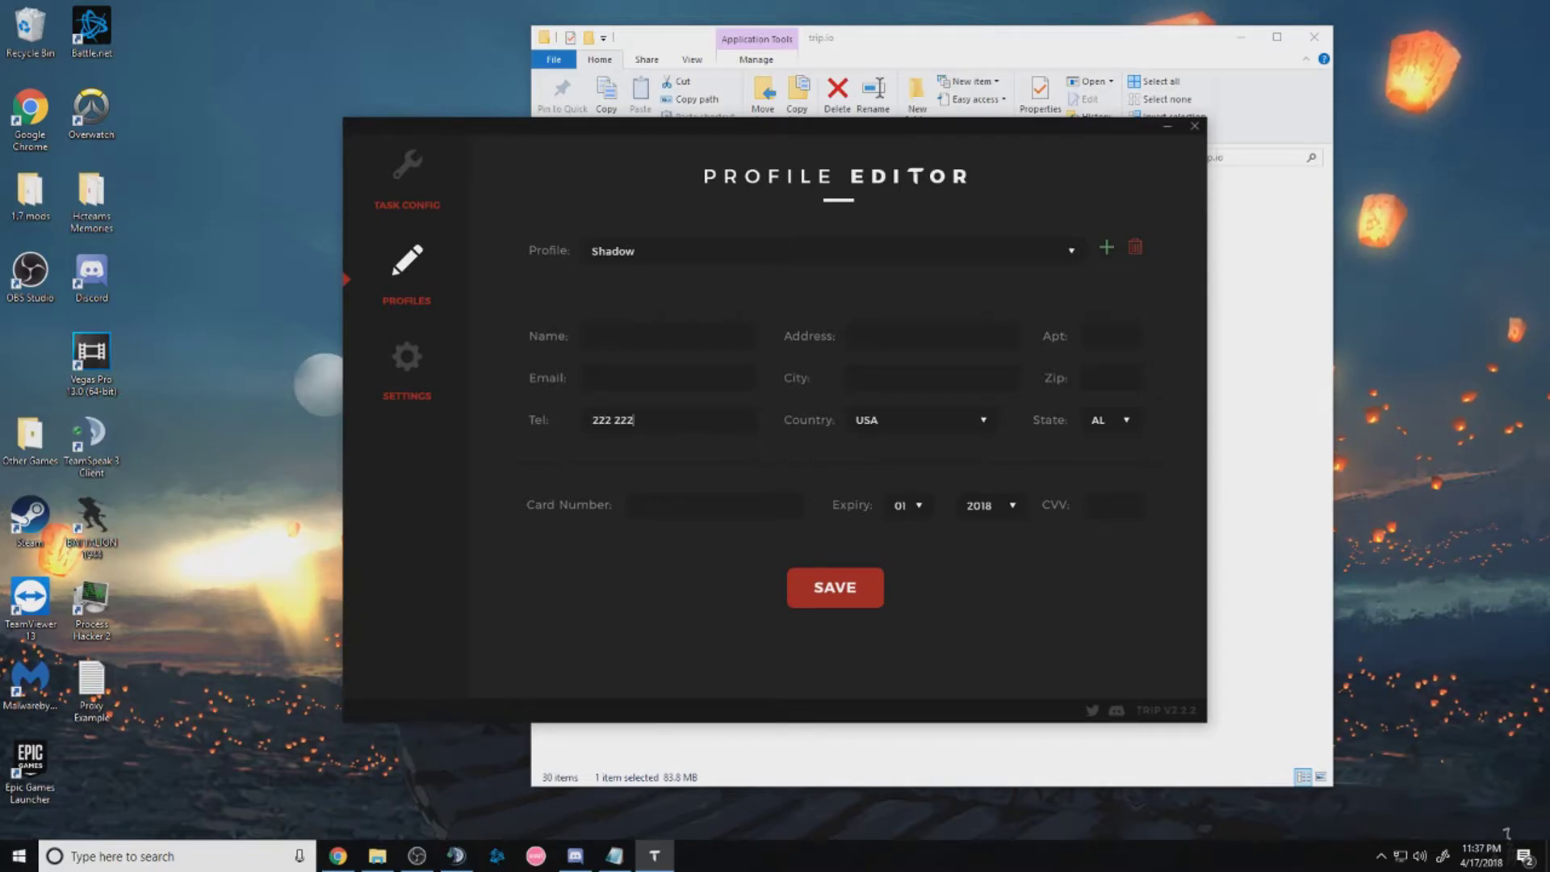
pyautogui.write('2')
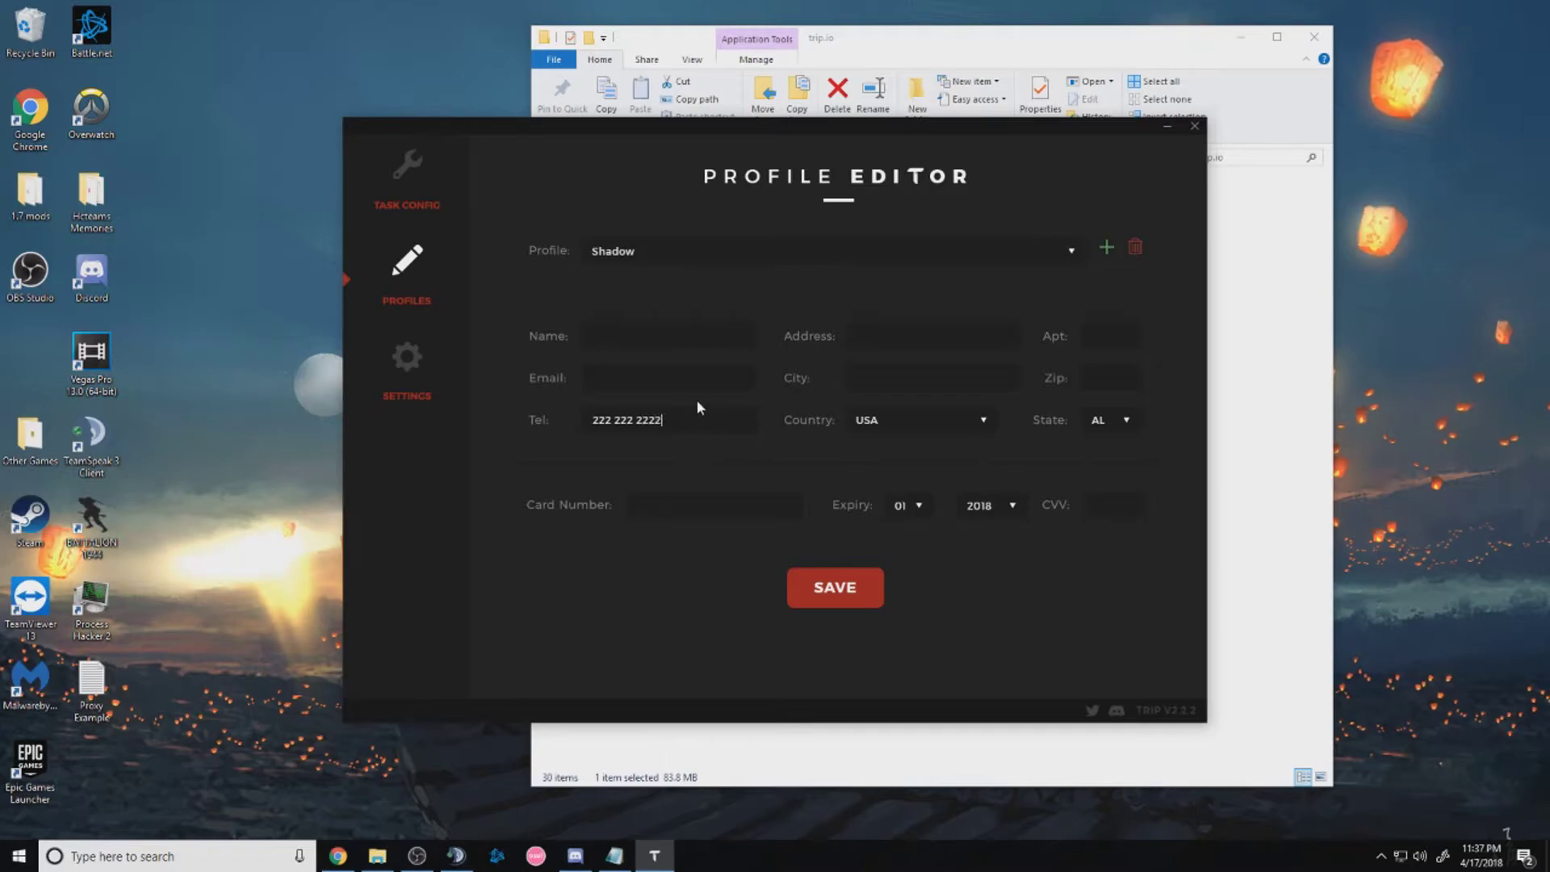
pyautogui.press('Tab')
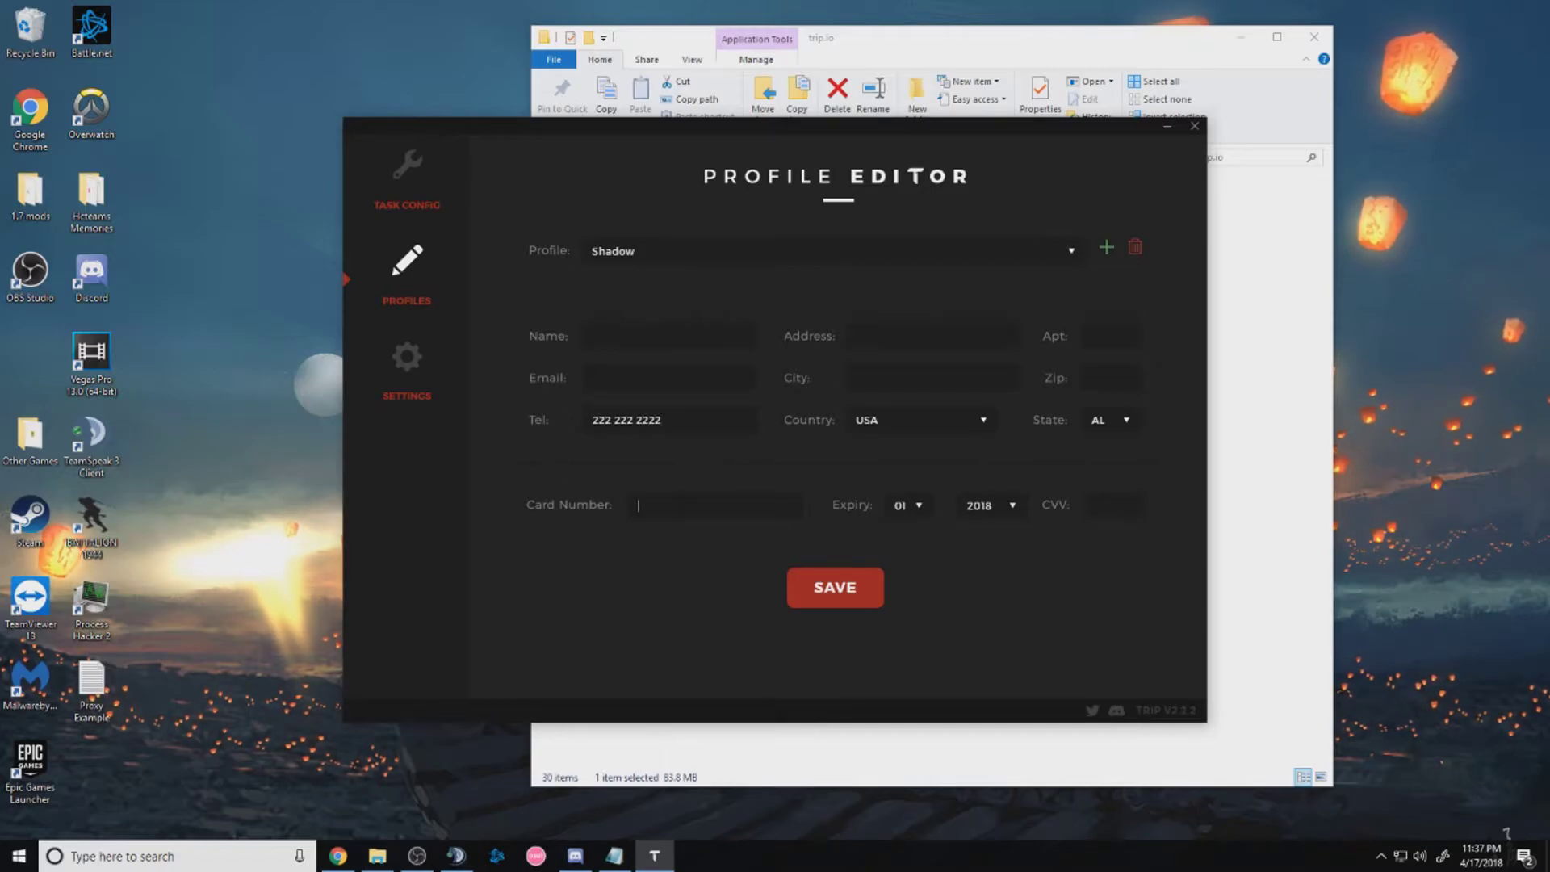
pyautogui.write('2222 2222 2222 2222')
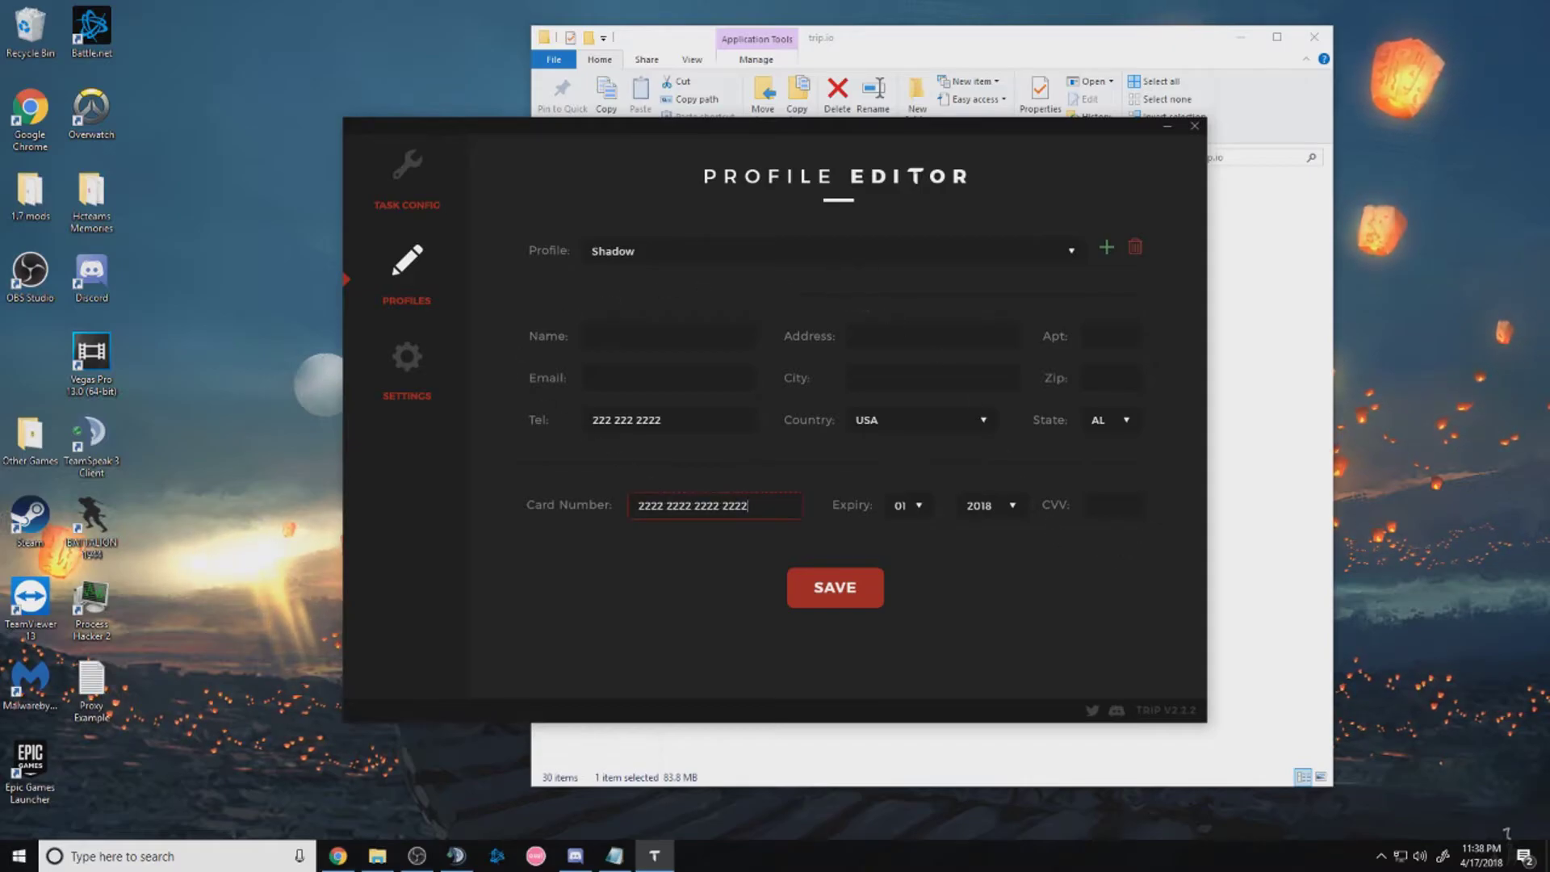
pyautogui.click(846, 594)
pyautogui.click(775, 463)
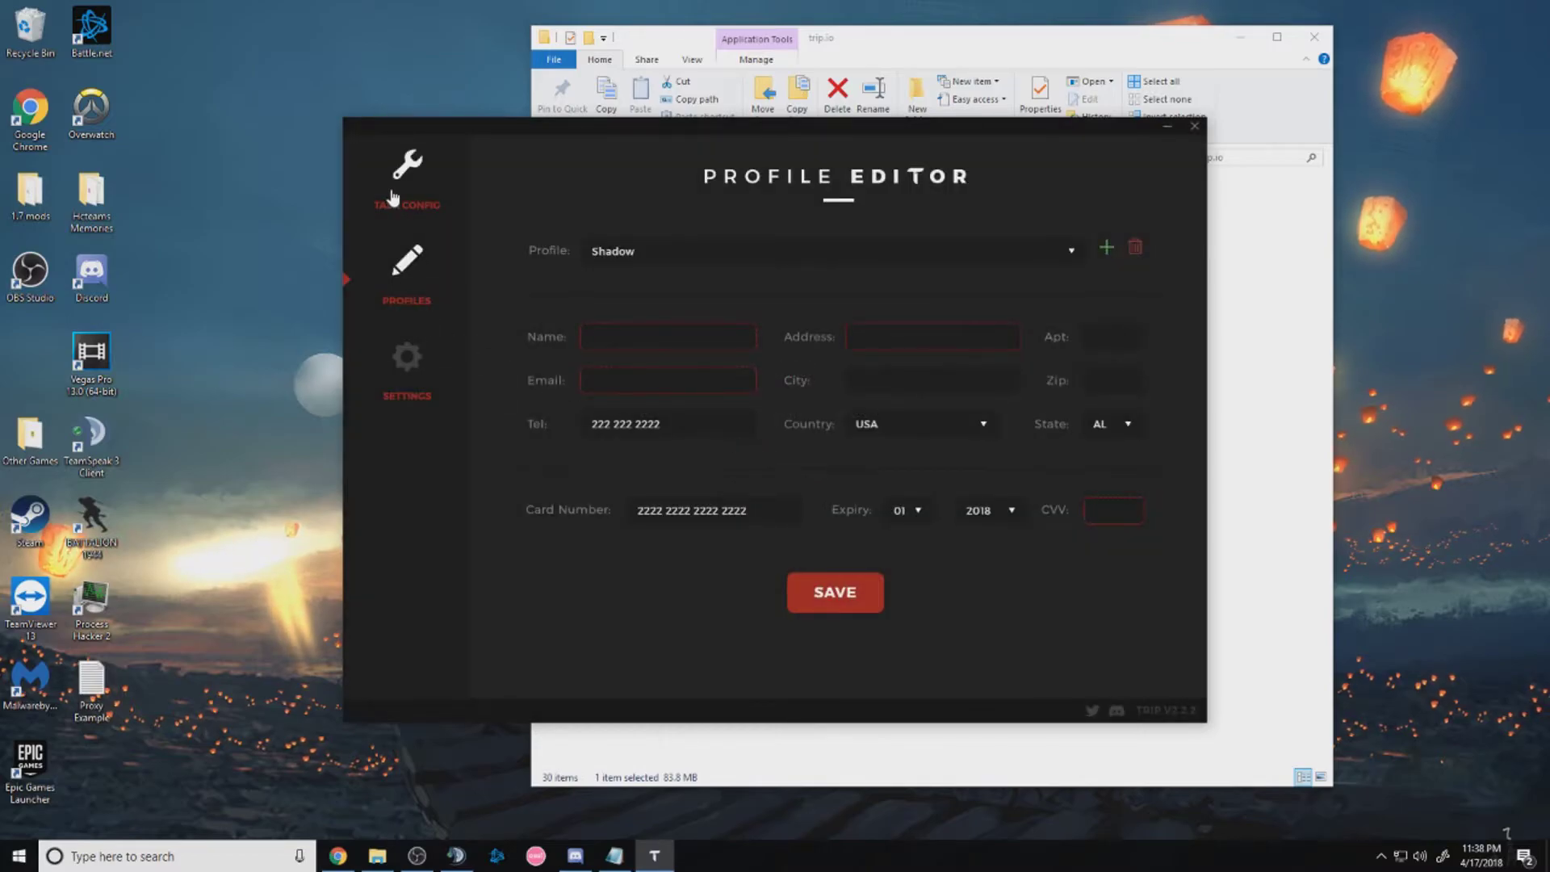
# Set up the Shadow Accessories task with keyword Tee, colour Black and size Large enabled
pyautogui.click(406, 165)
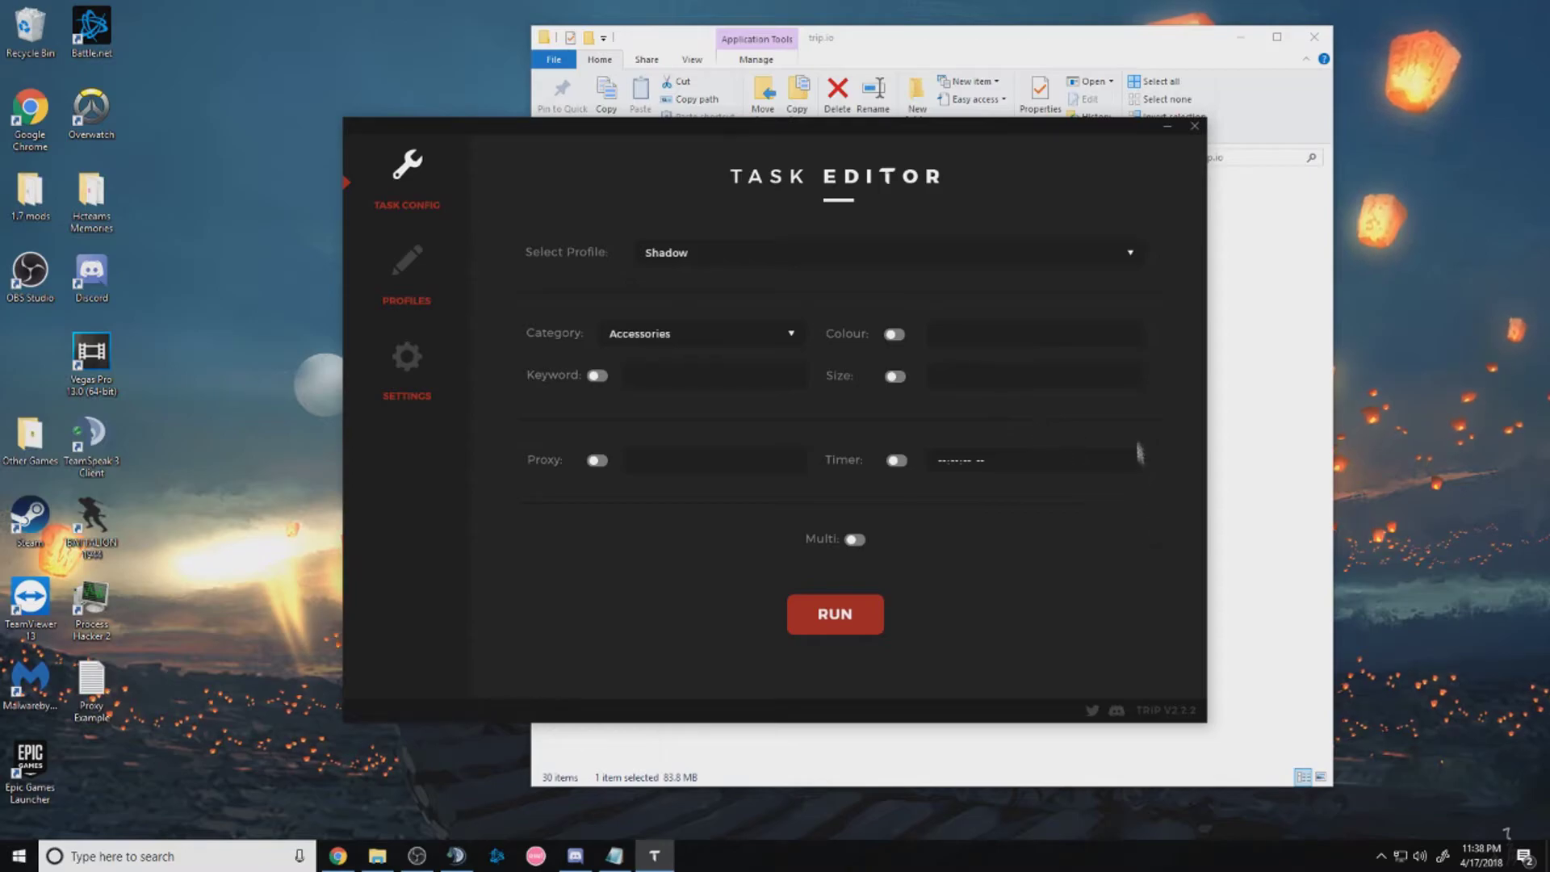
pyautogui.click(598, 376)
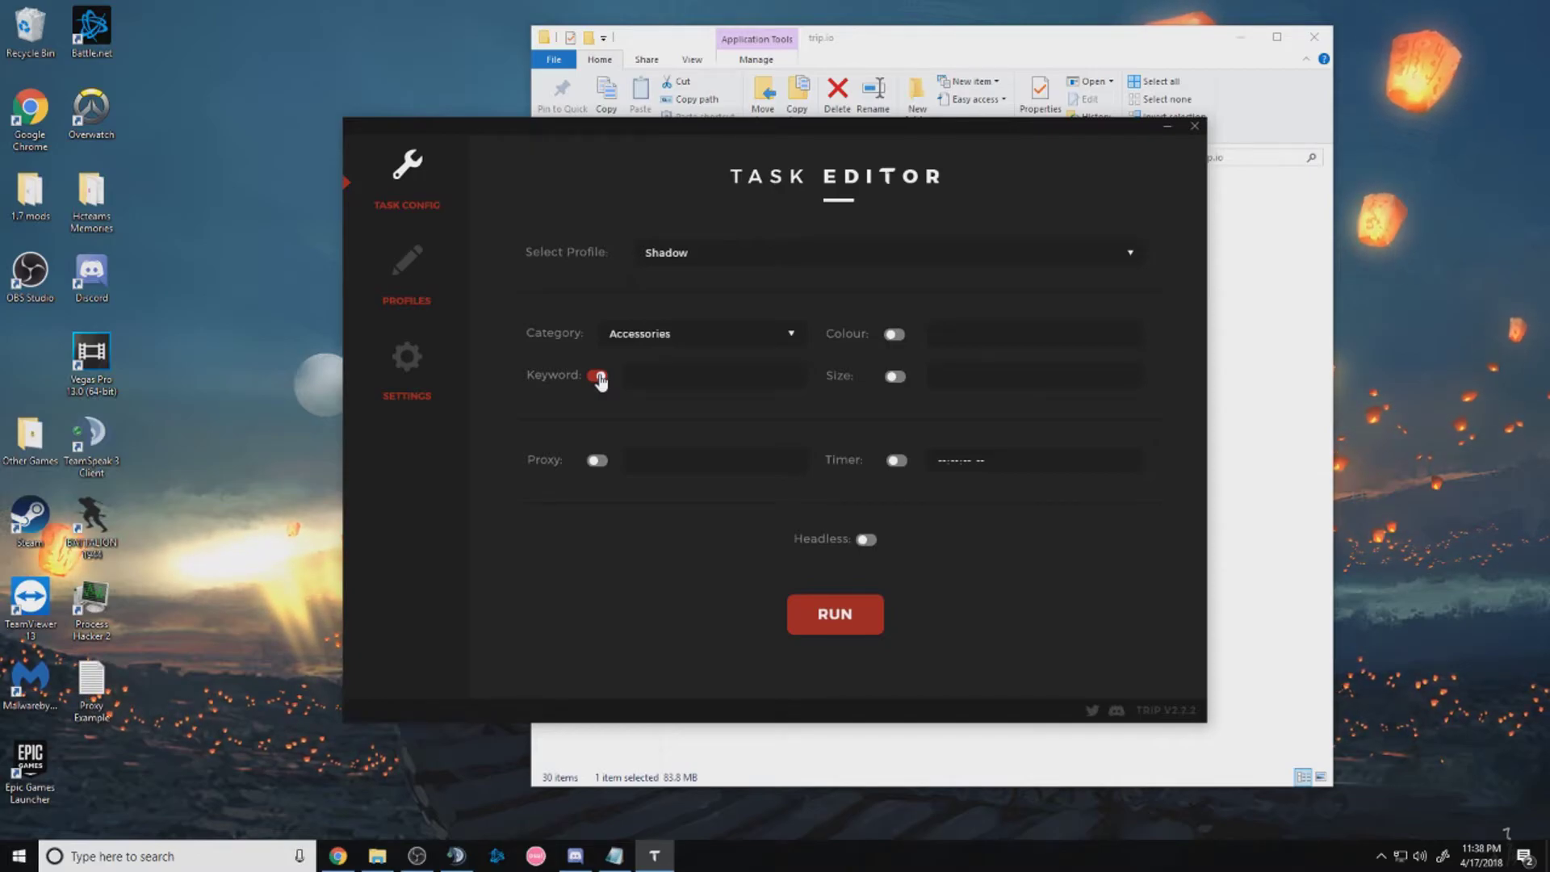
pyautogui.click(599, 377)
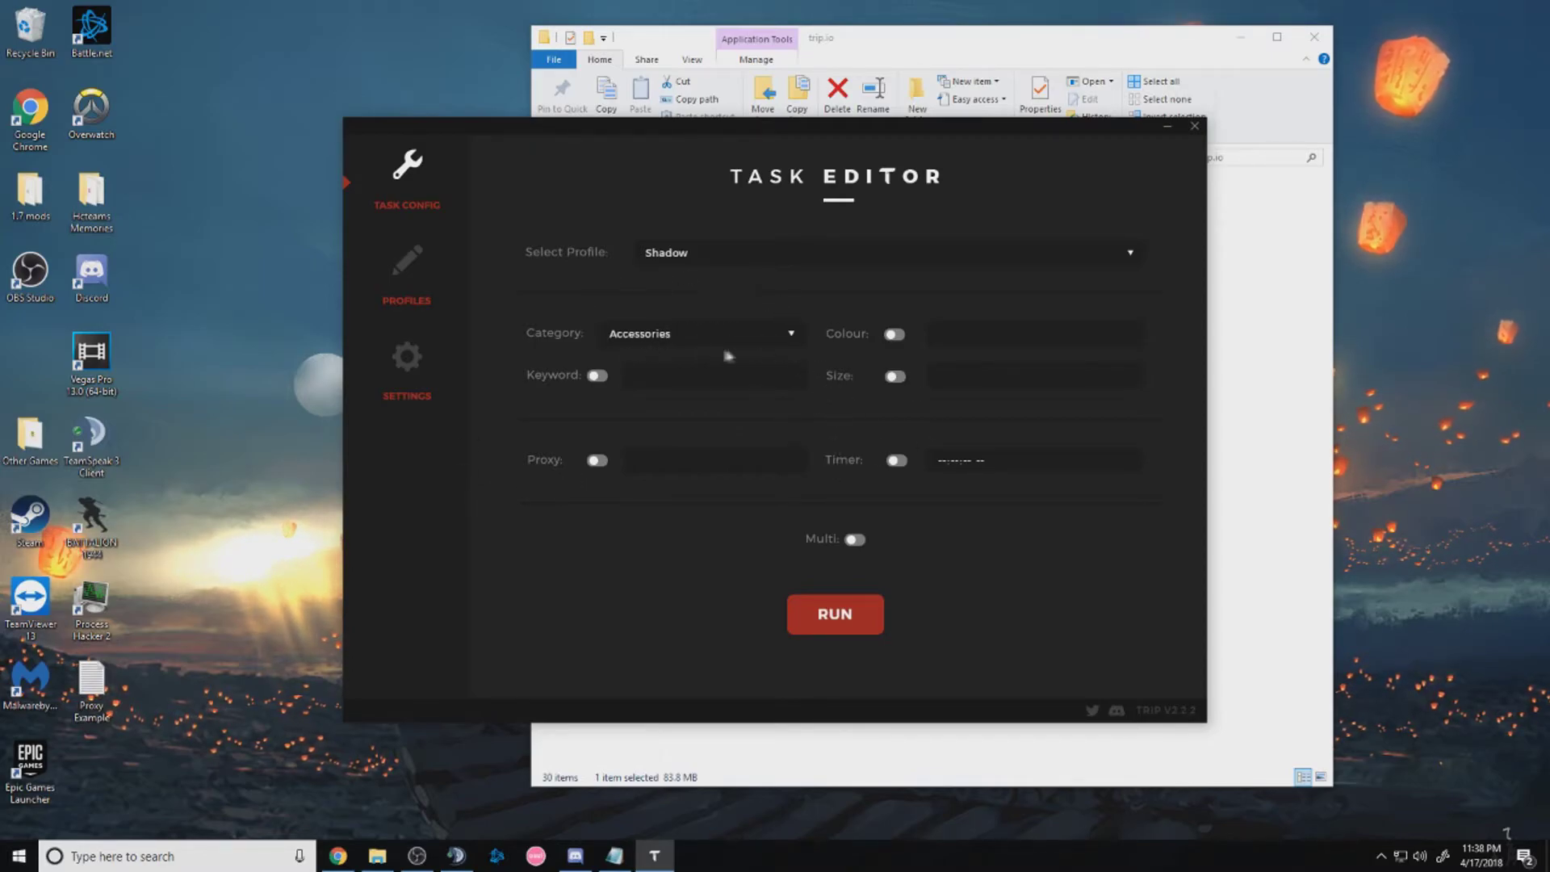
pyautogui.click(597, 376)
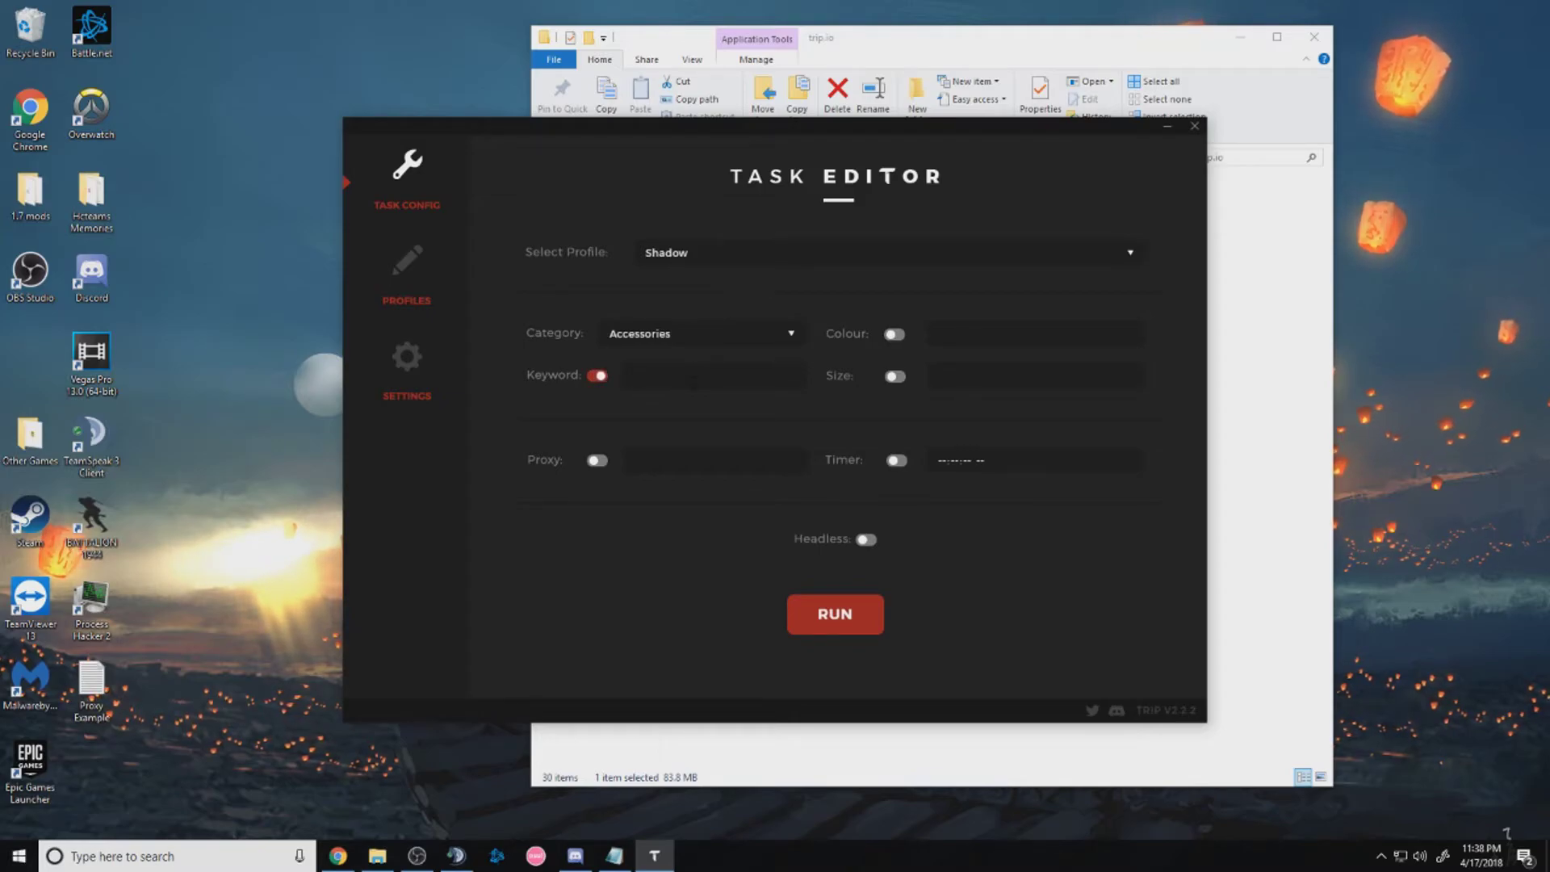
pyautogui.write('Tee')
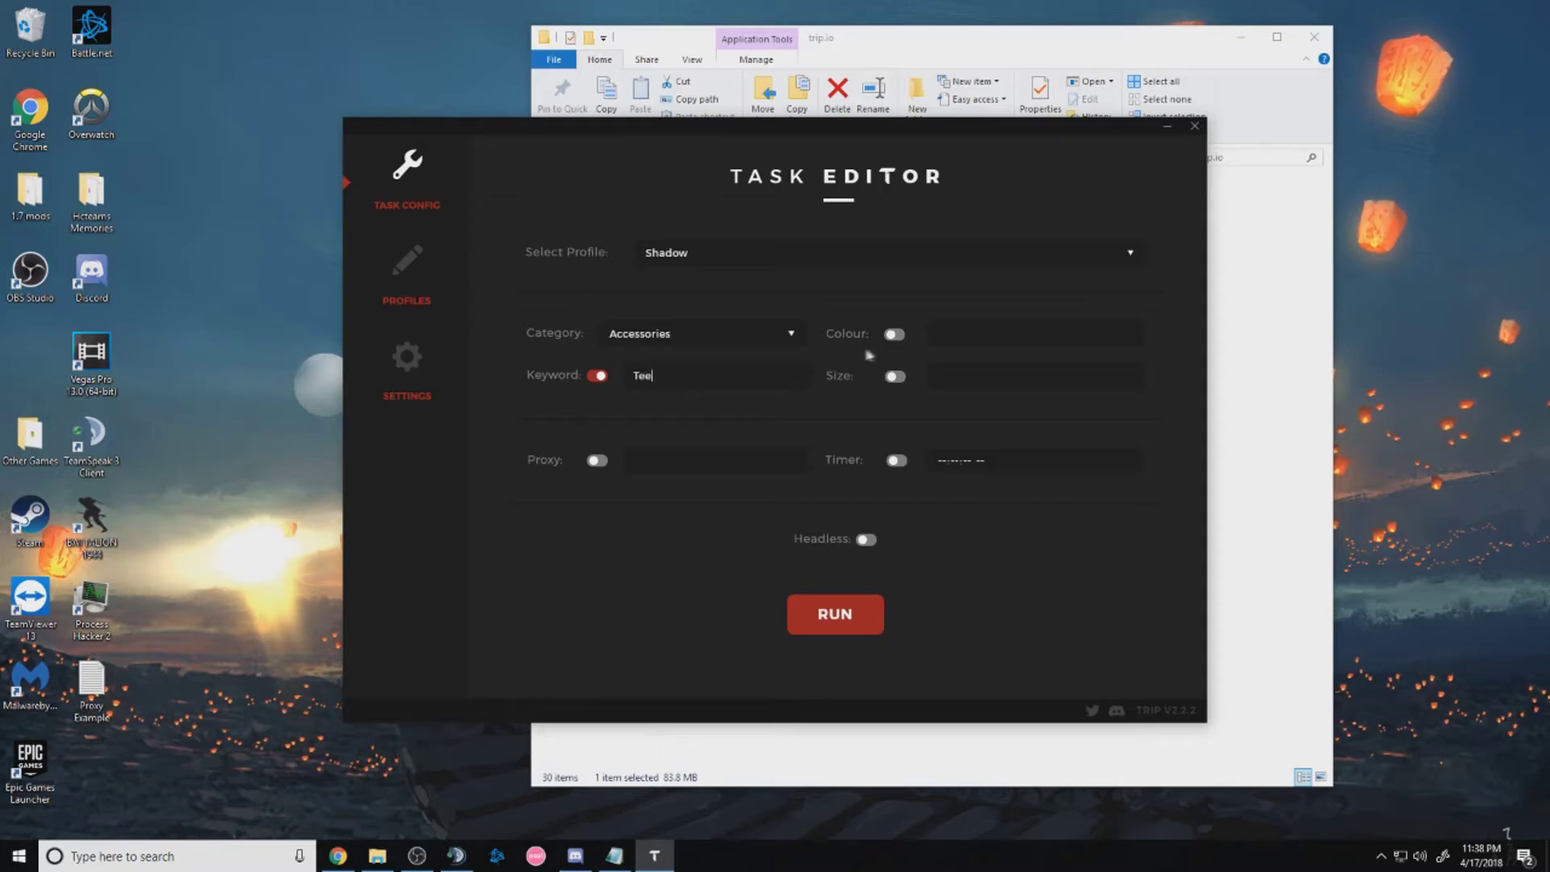
pyautogui.click(893, 334)
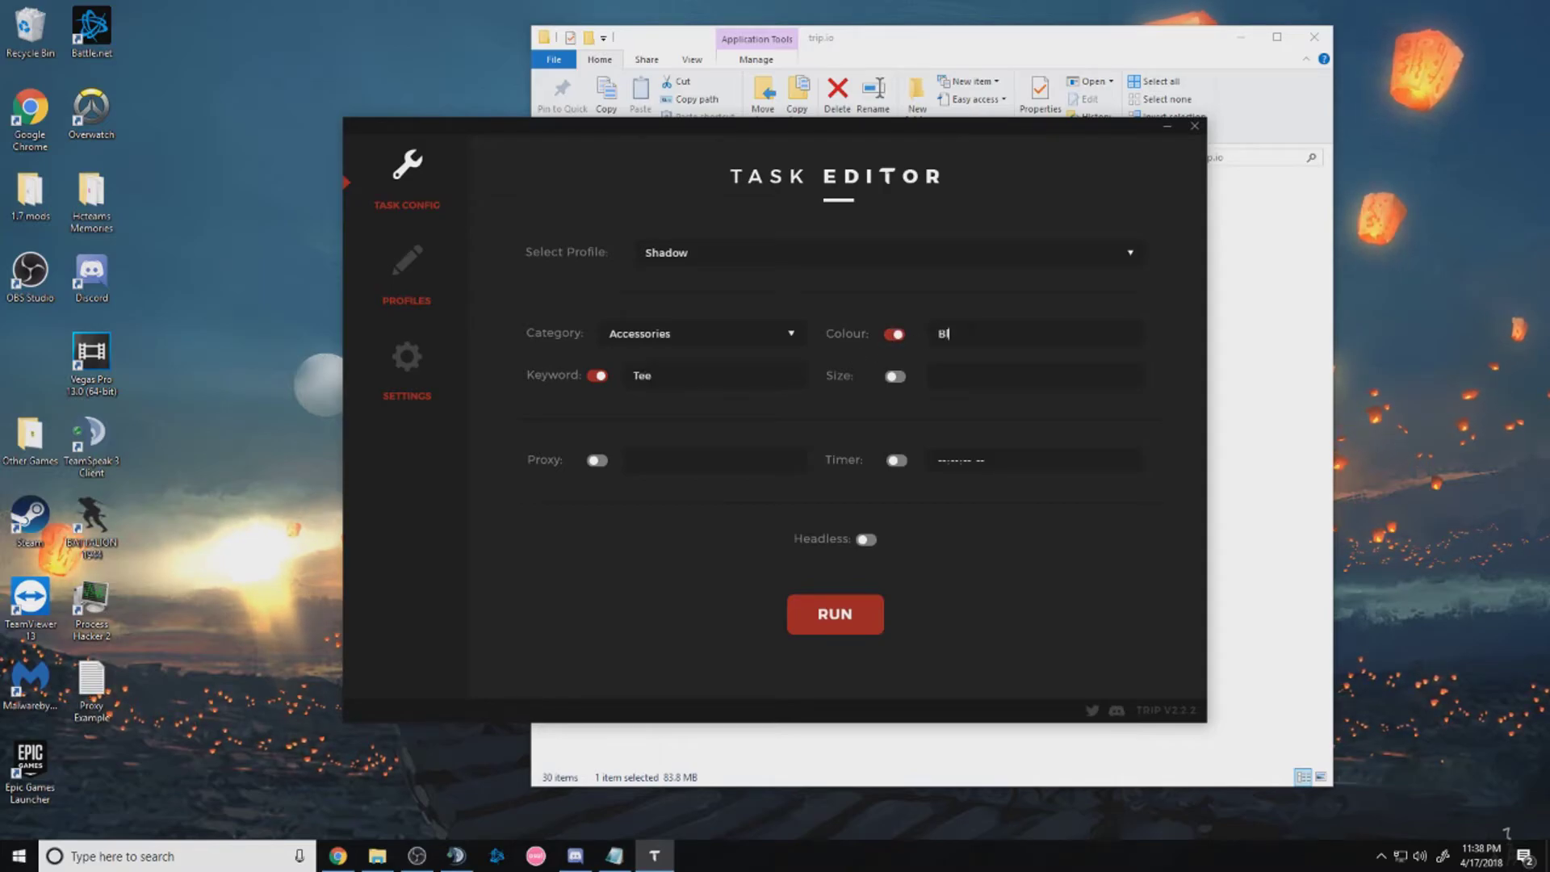
pyautogui.click(895, 377)
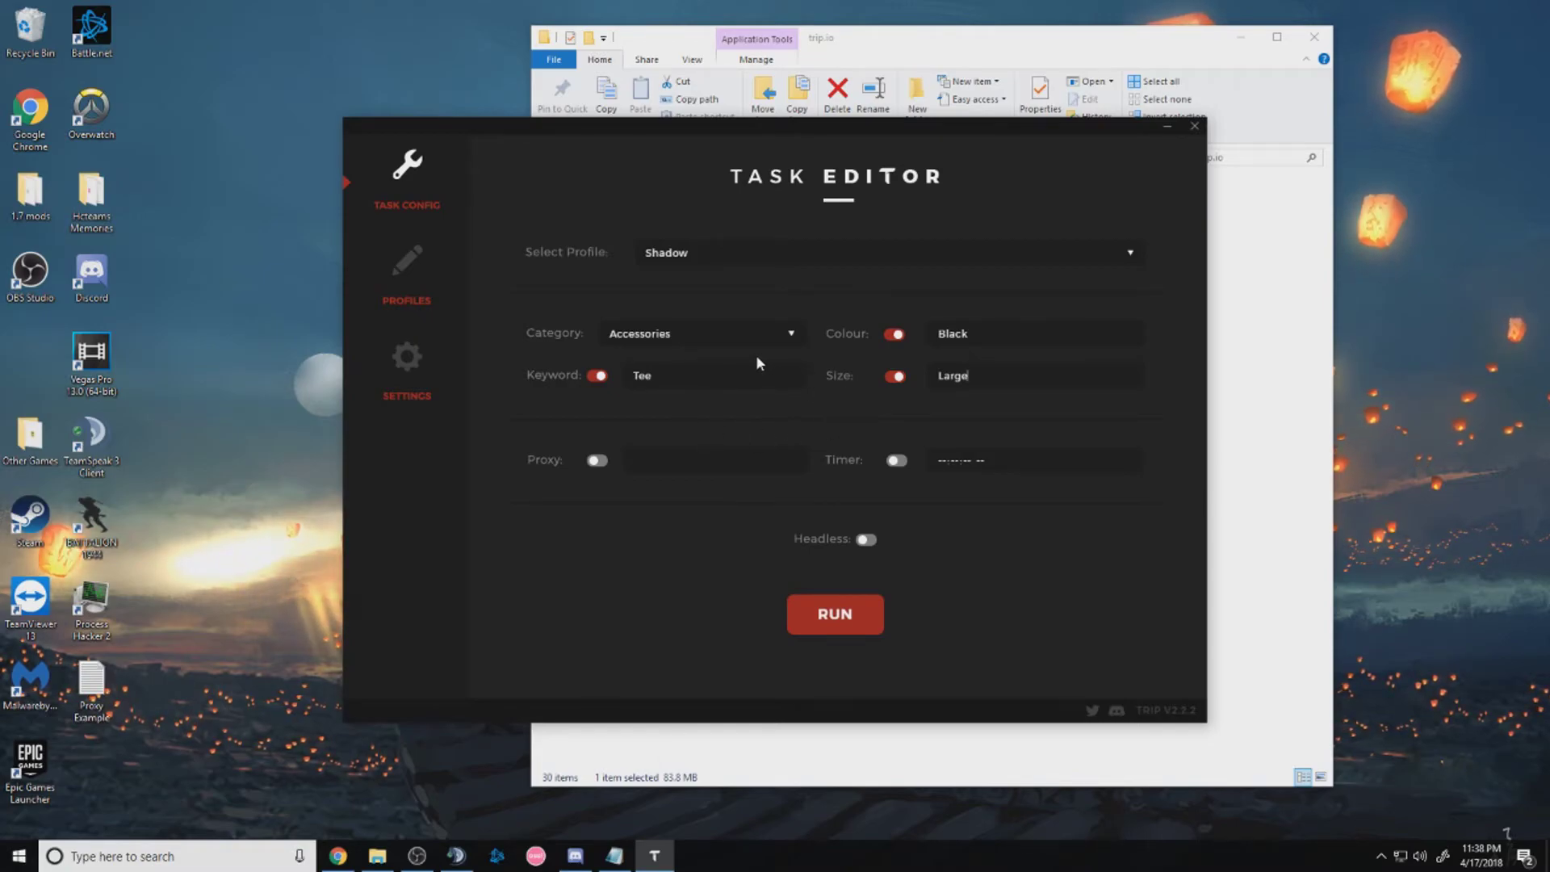
# View the Proxy Example file in Notepad, select its address:port, then minimize it
pyautogui.doubleClick(91, 683)
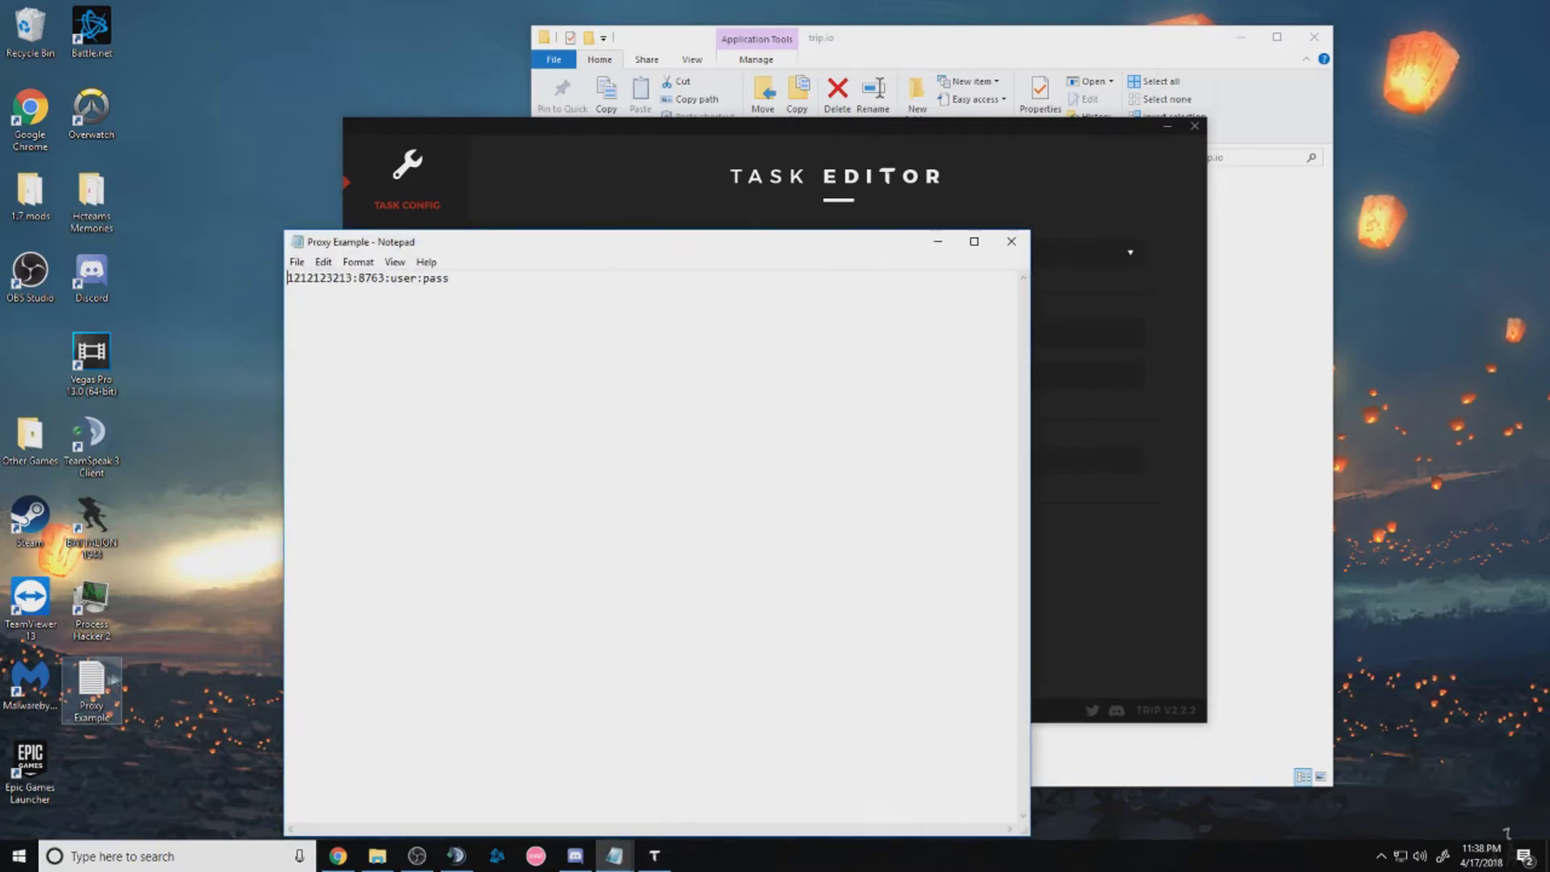
pyautogui.moveTo(476, 281); pyautogui.dragTo(246, 286)
pyautogui.click(386, 278)
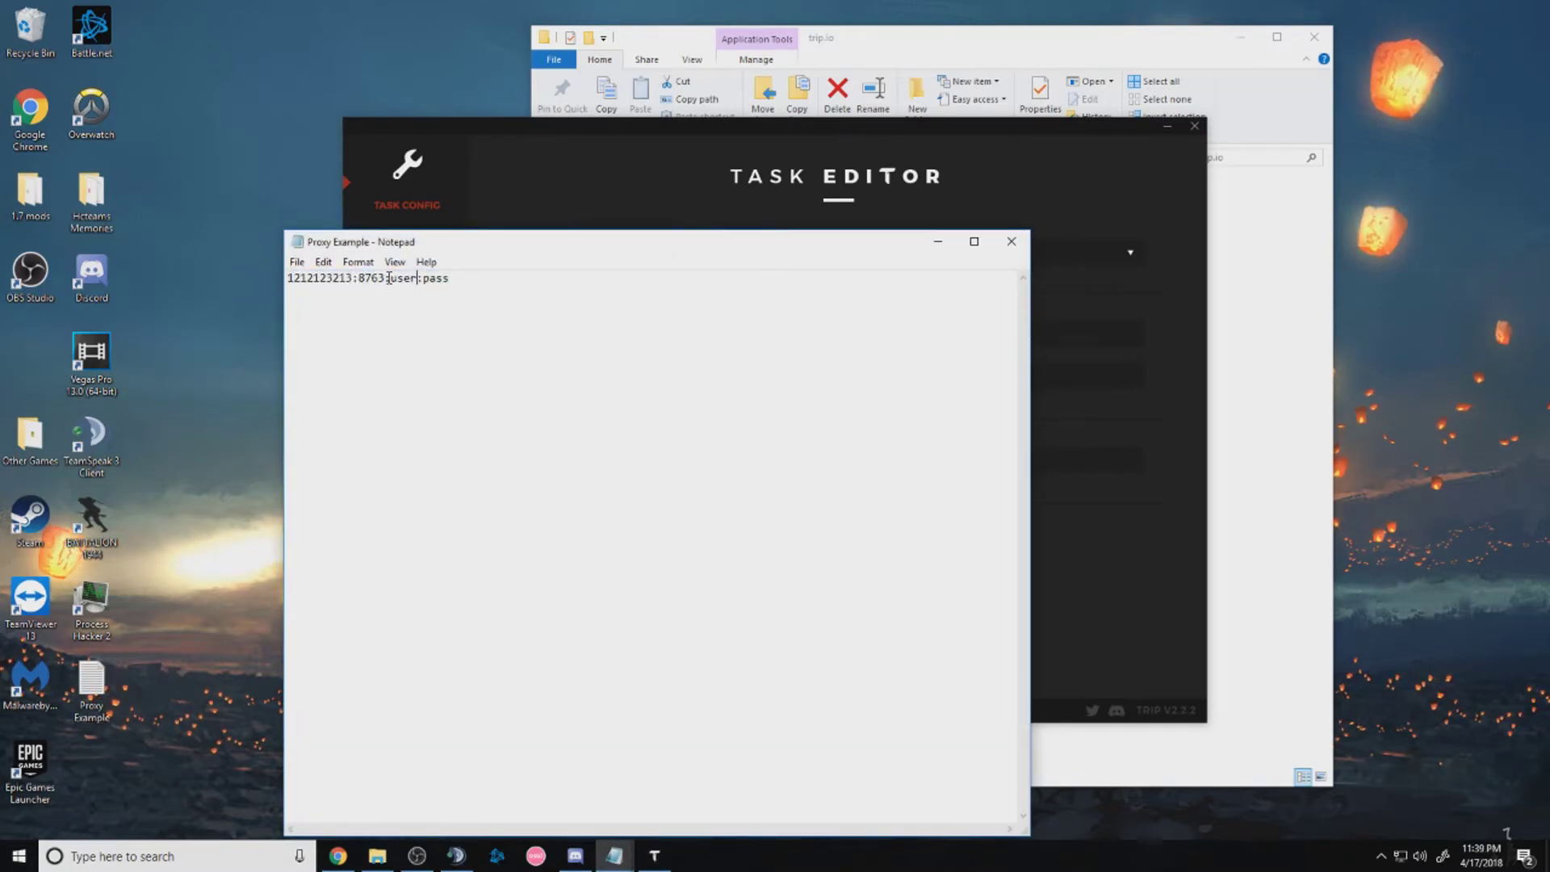
pyautogui.moveTo(386, 278); pyautogui.dragTo(287, 278)
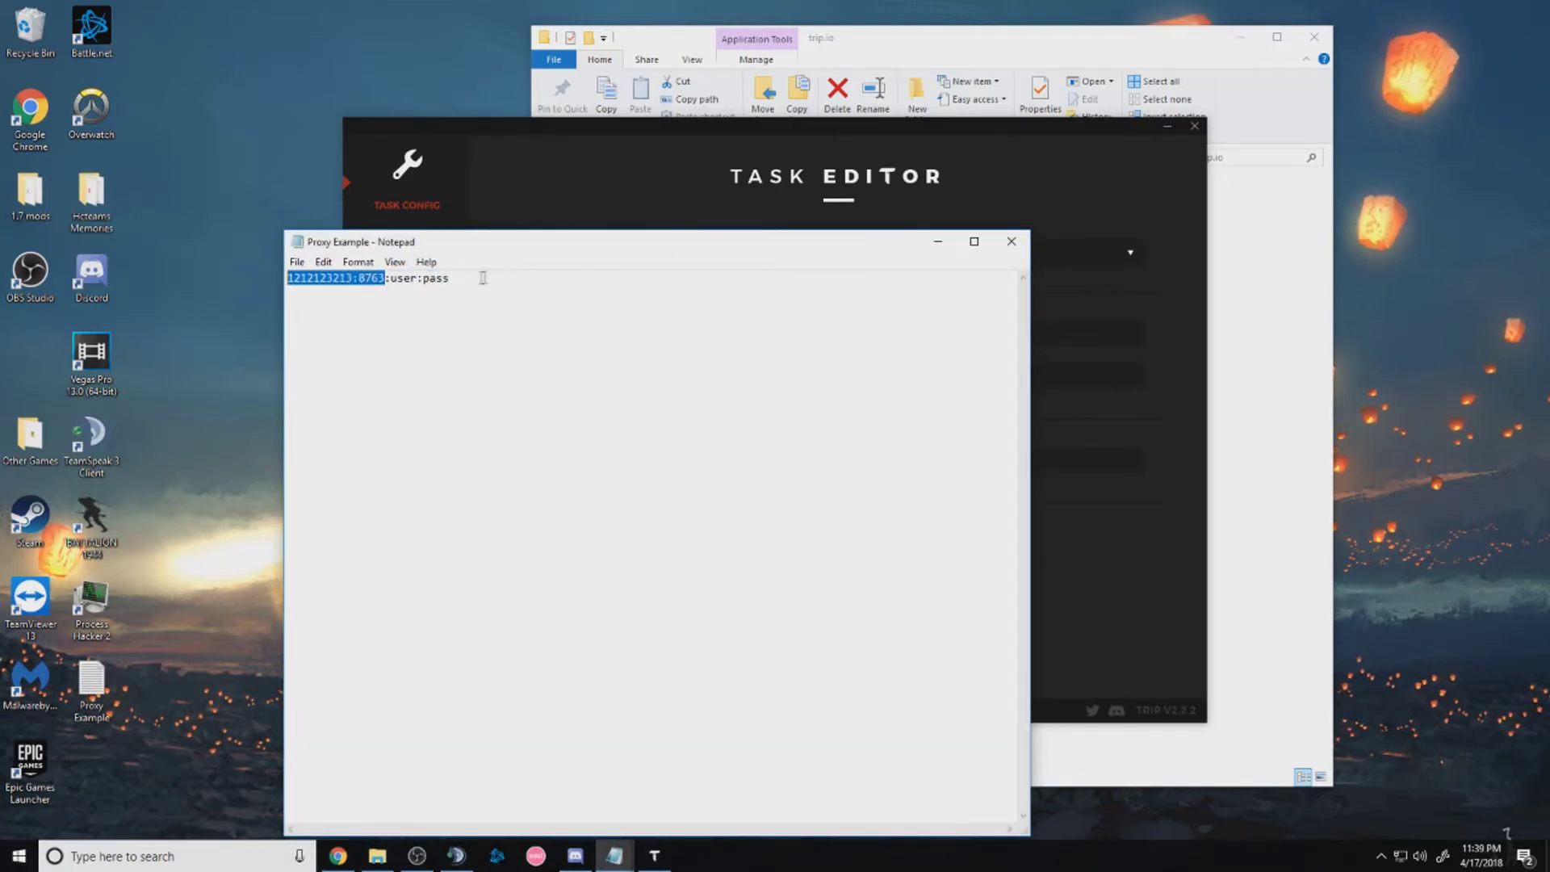
pyautogui.click(937, 242)
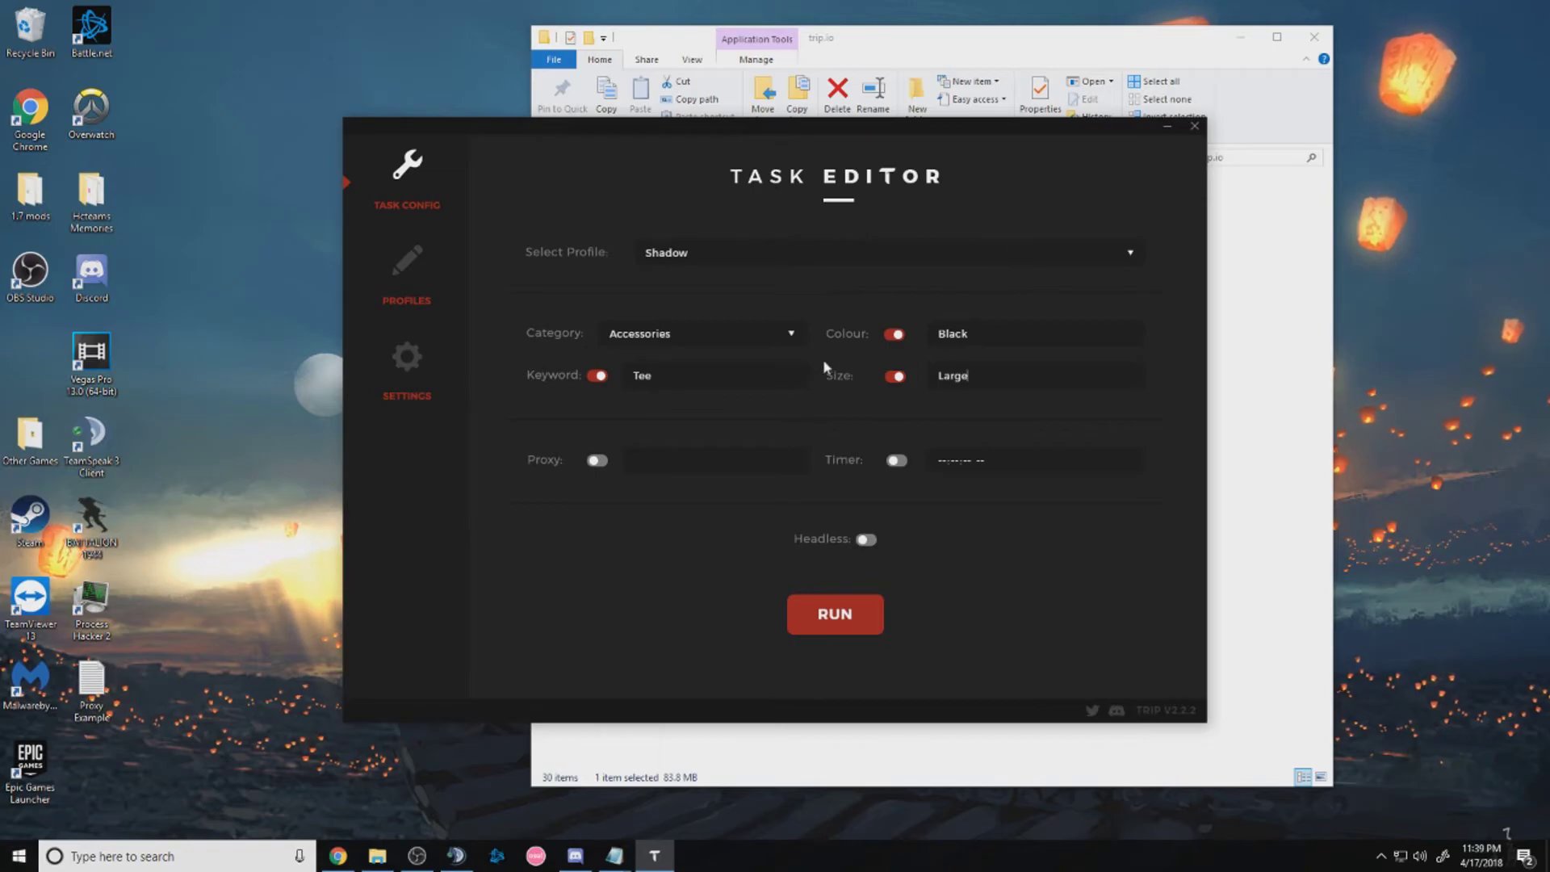
# Turn on the task timer at 11:40:10 PM and close the Trip.io window
pyautogui.click(895, 460)
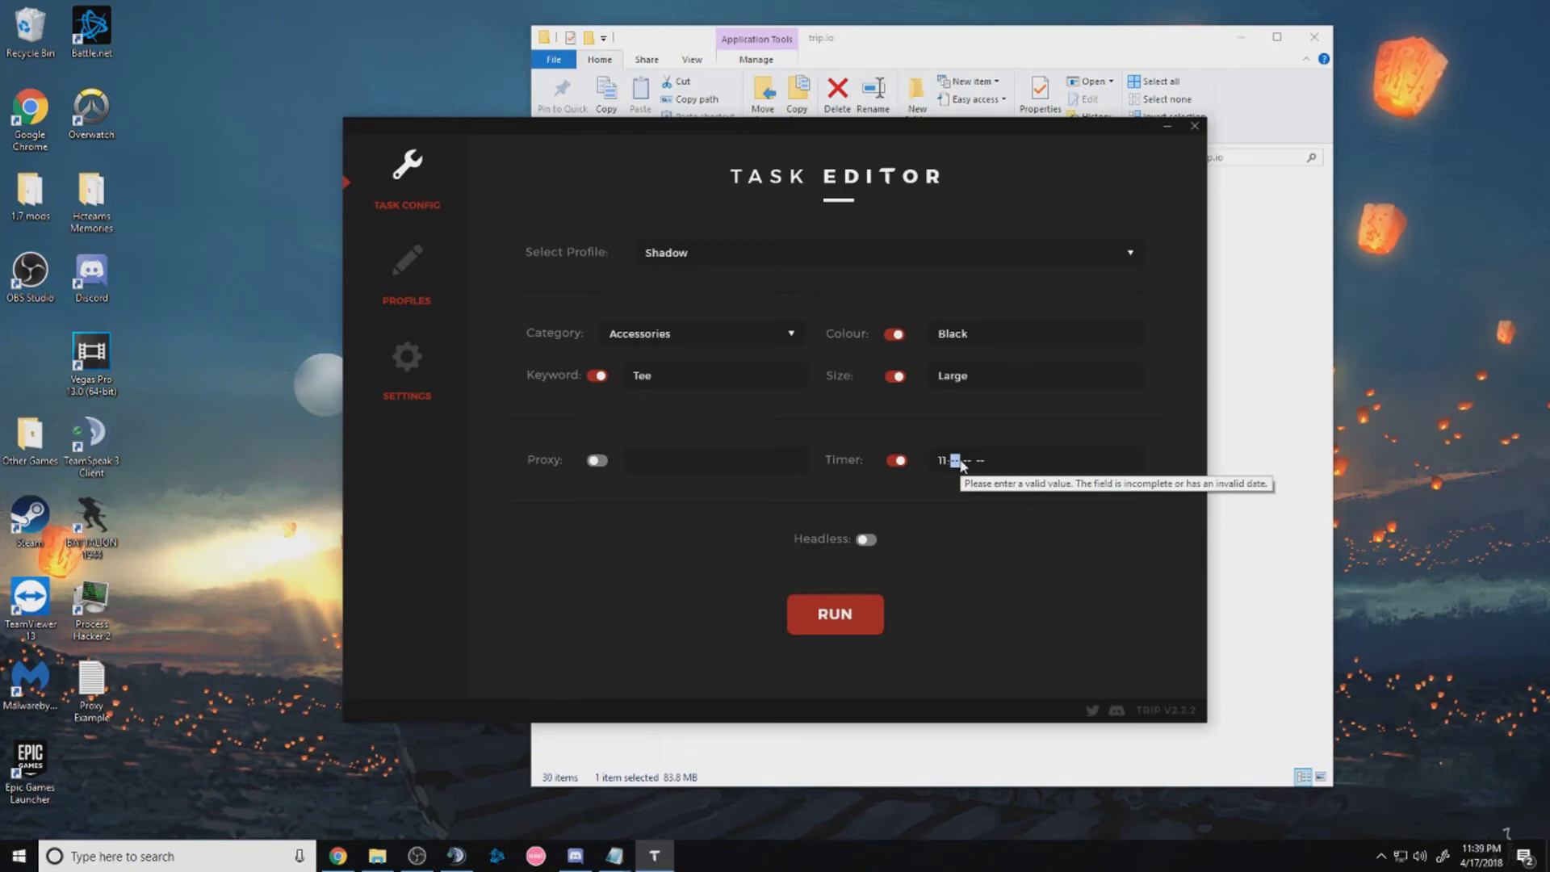
pyautogui.write('40')
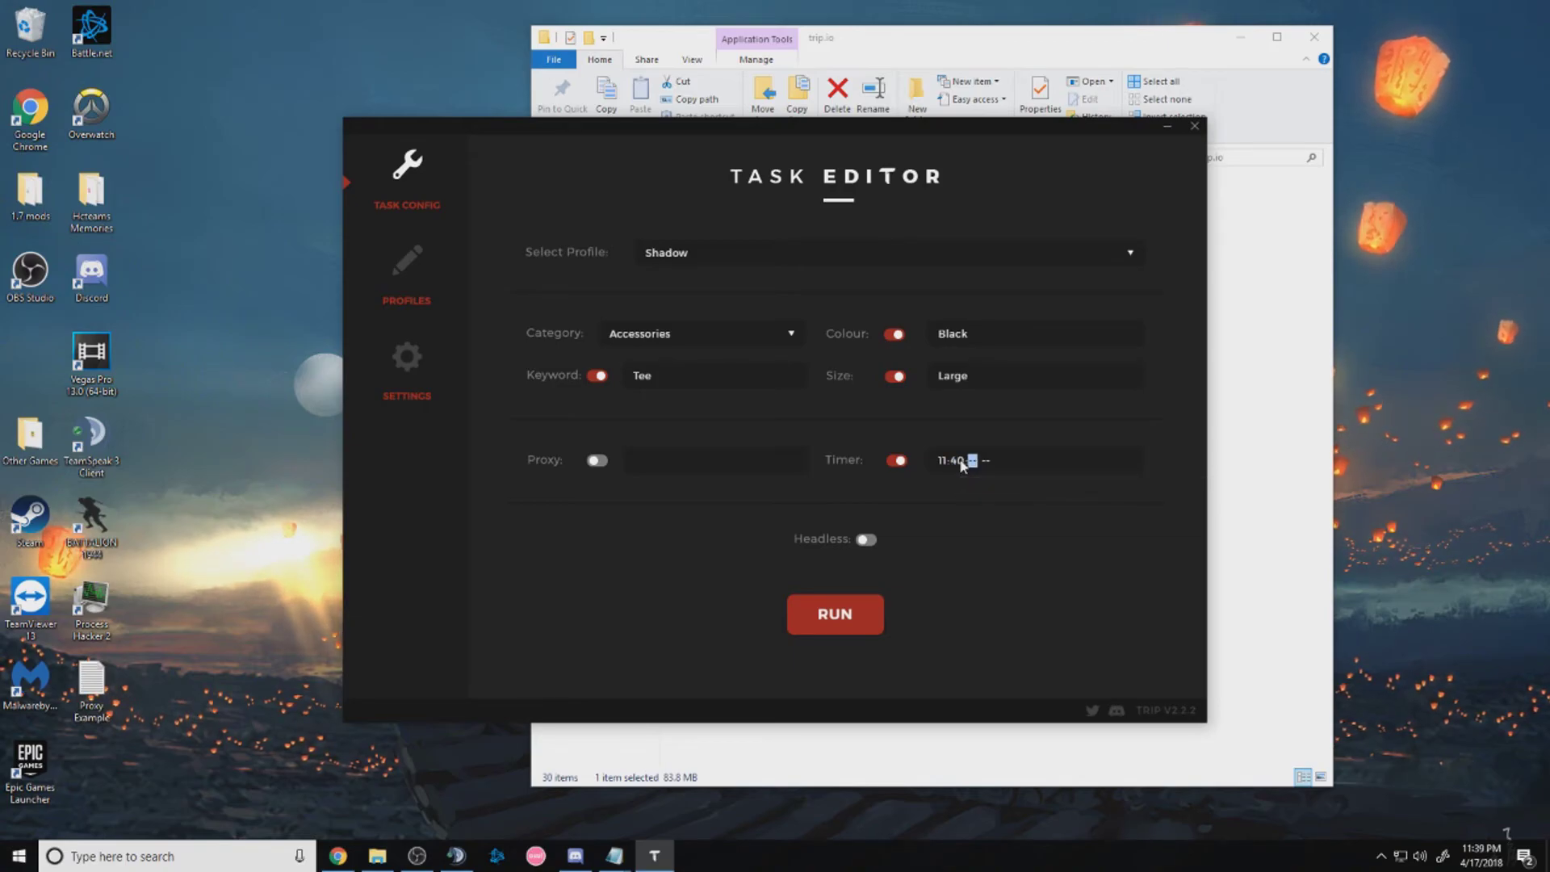
pyautogui.write('10')
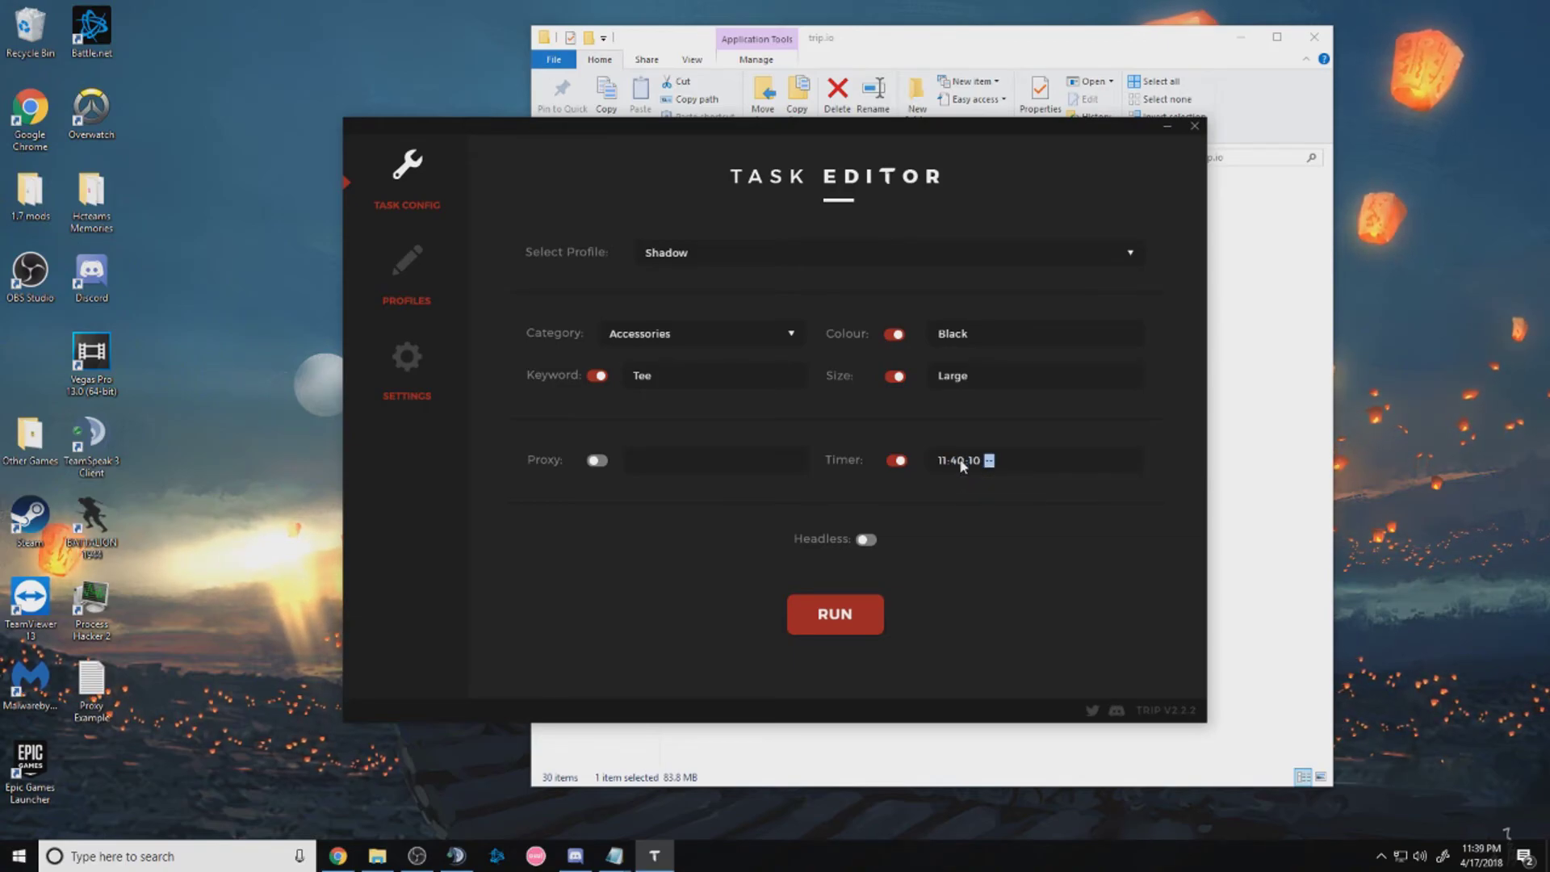
pyautogui.write('p')
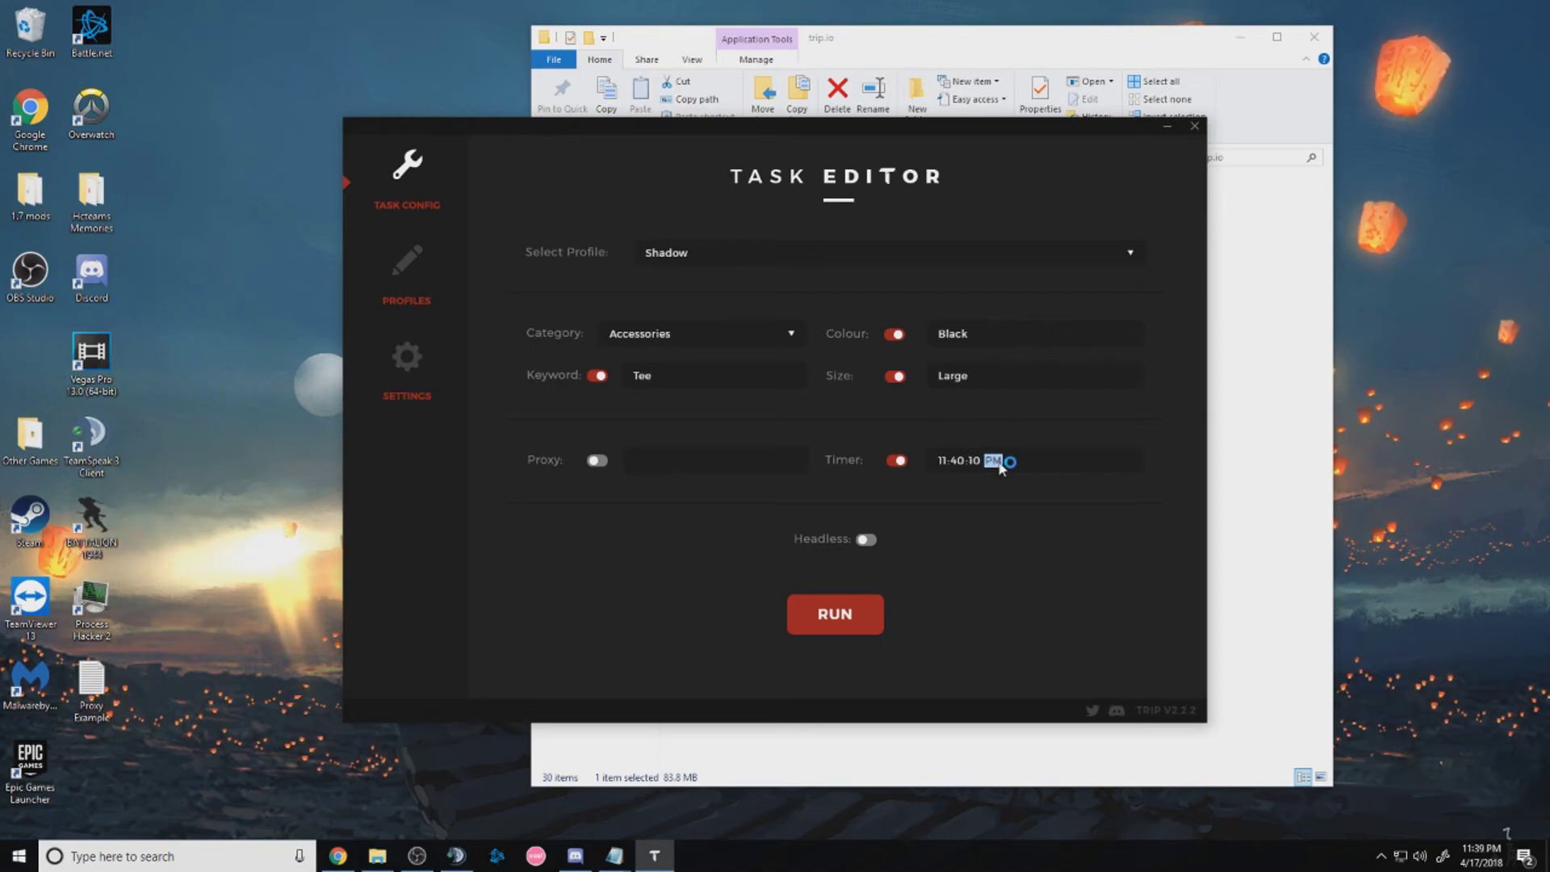
pyautogui.click(946, 460)
pyautogui.click(992, 461)
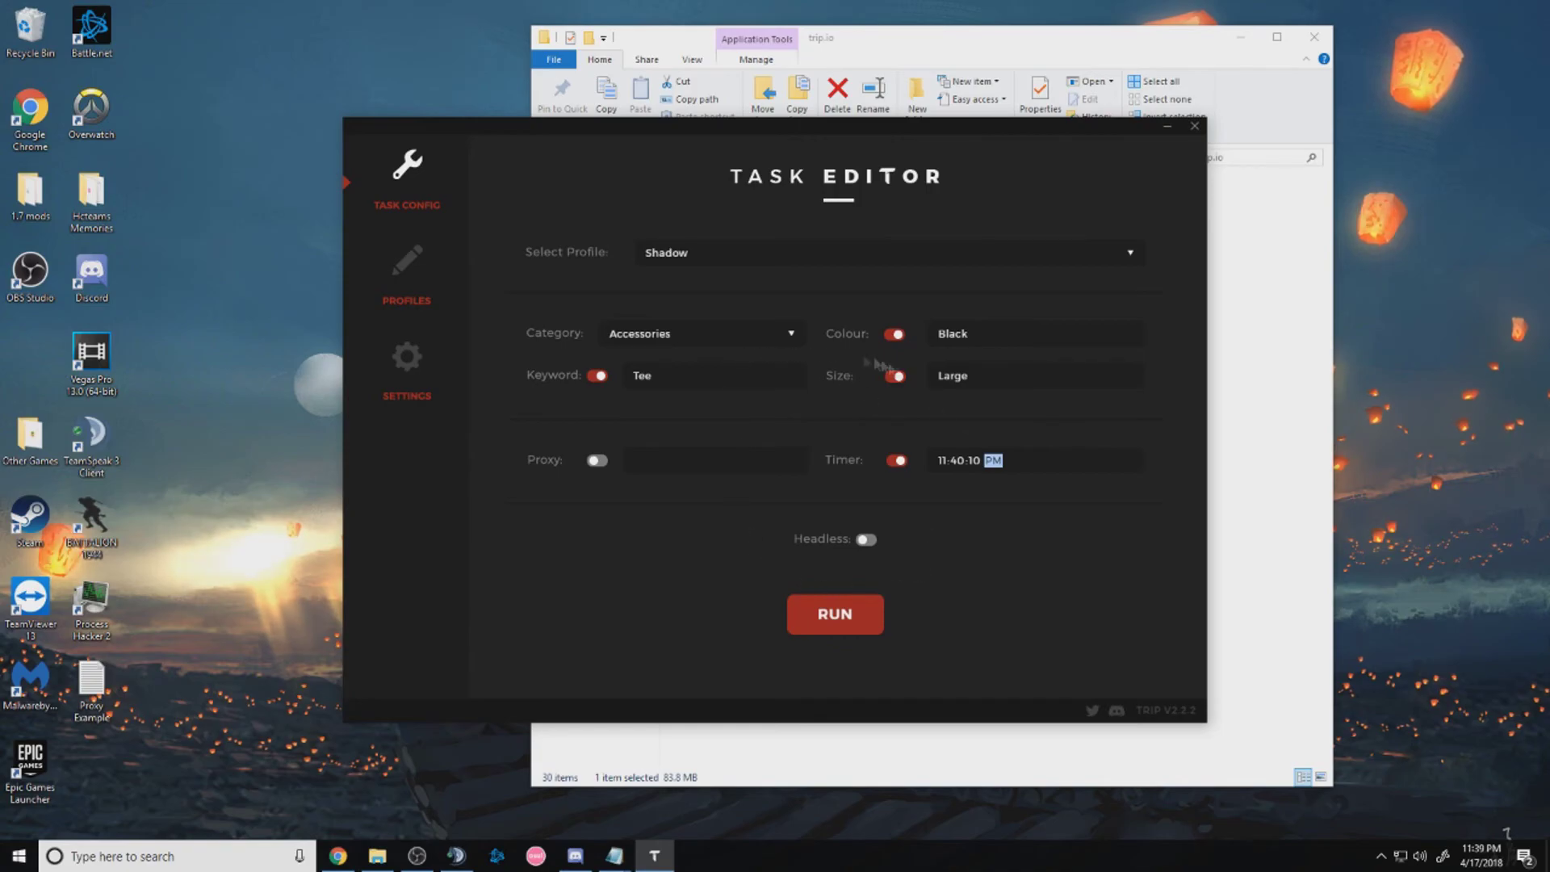
pyautogui.click(1194, 129)
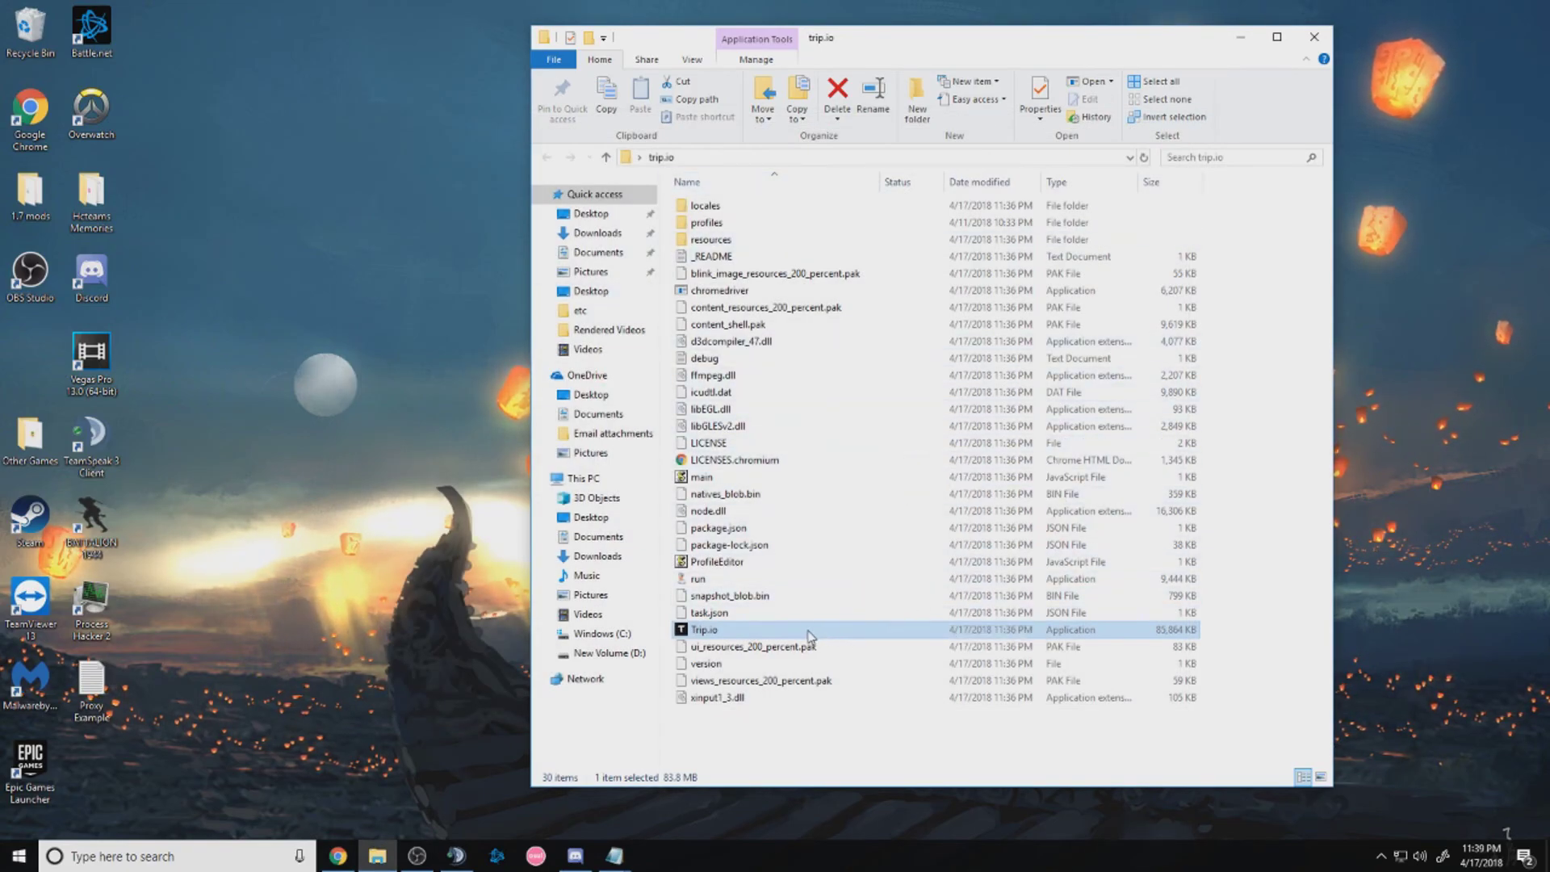
pyautogui.rightClick(807, 630)
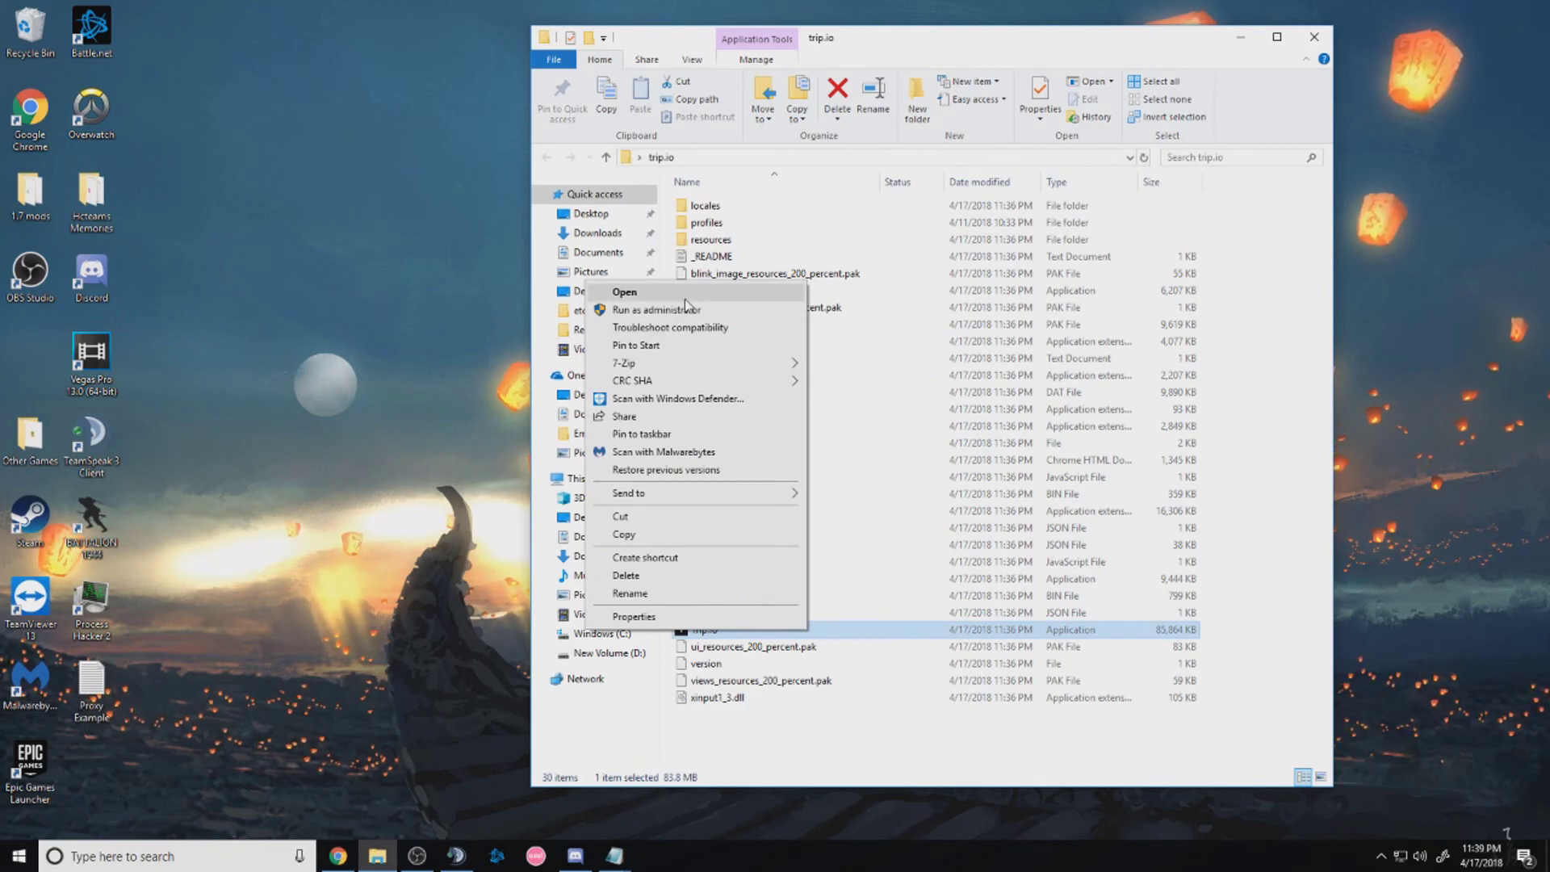
pyautogui.click(1068, 759)
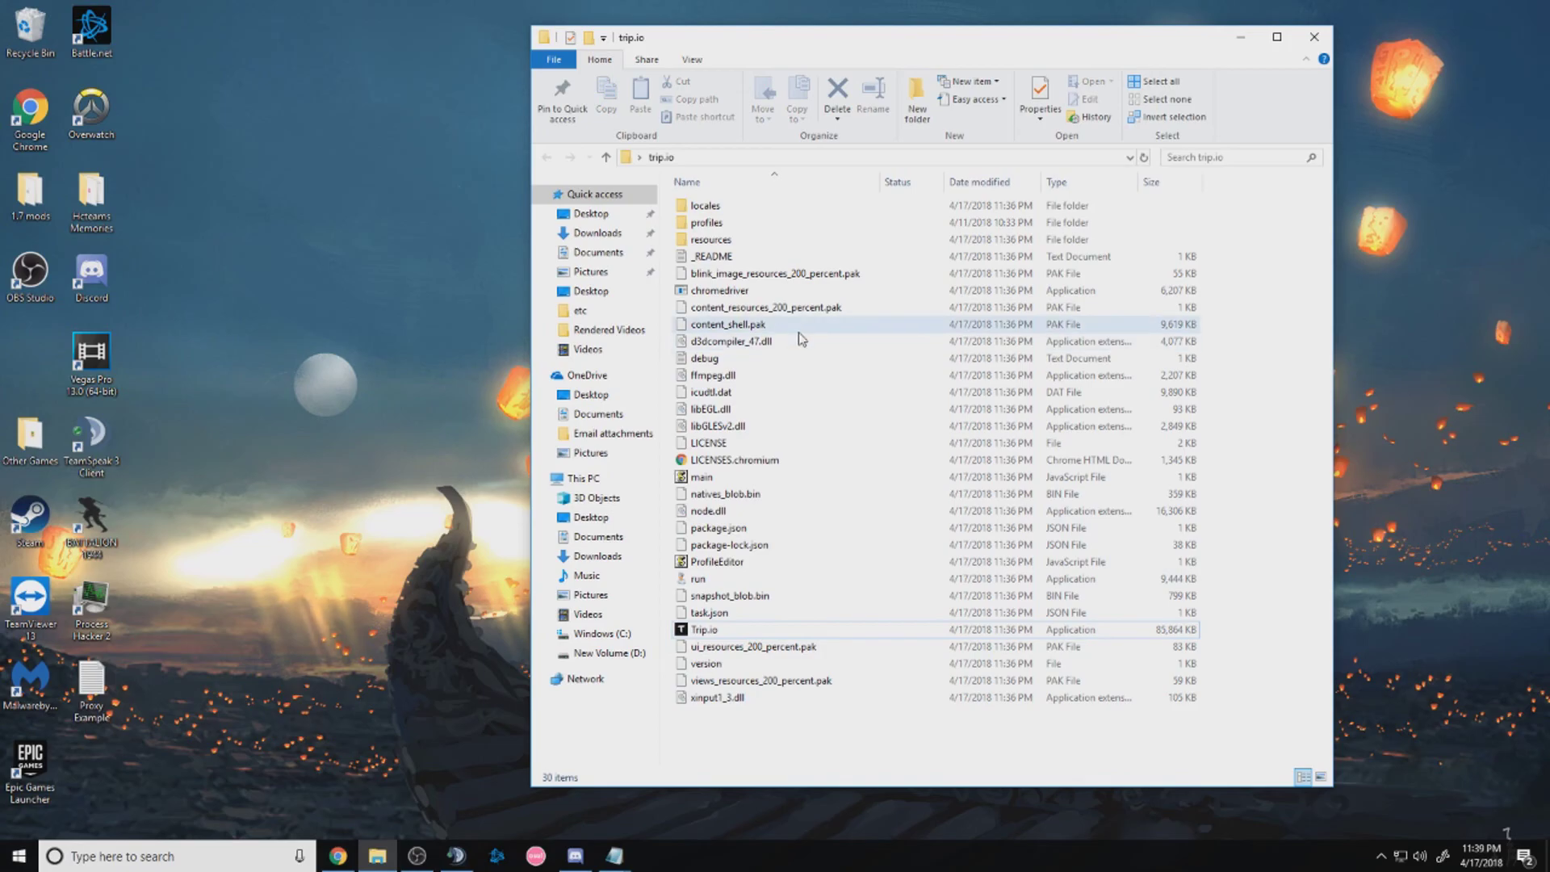